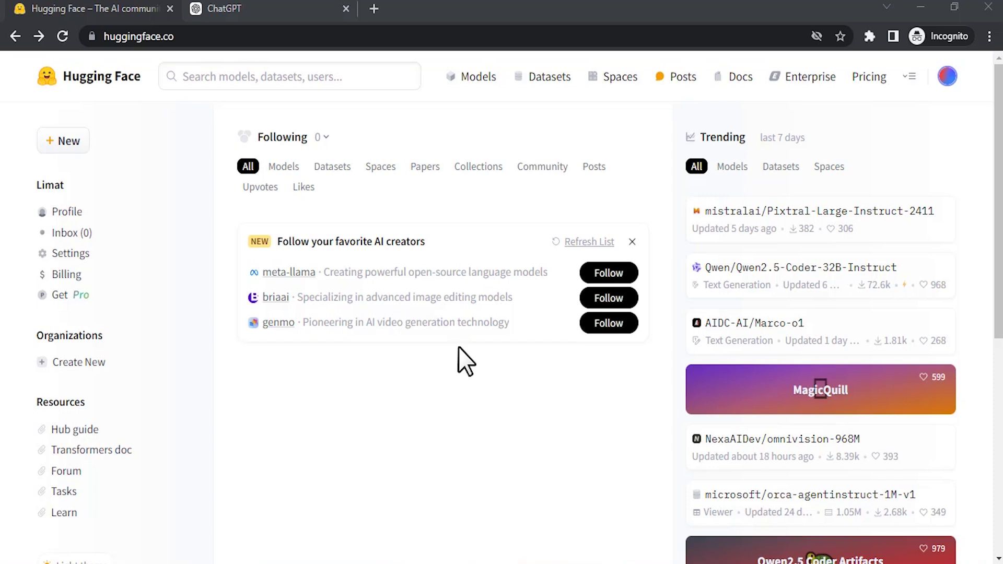
# Open the Hugging Face Spaces directory and search the Hub for 'ltx'
pyautogui.click(621, 82)
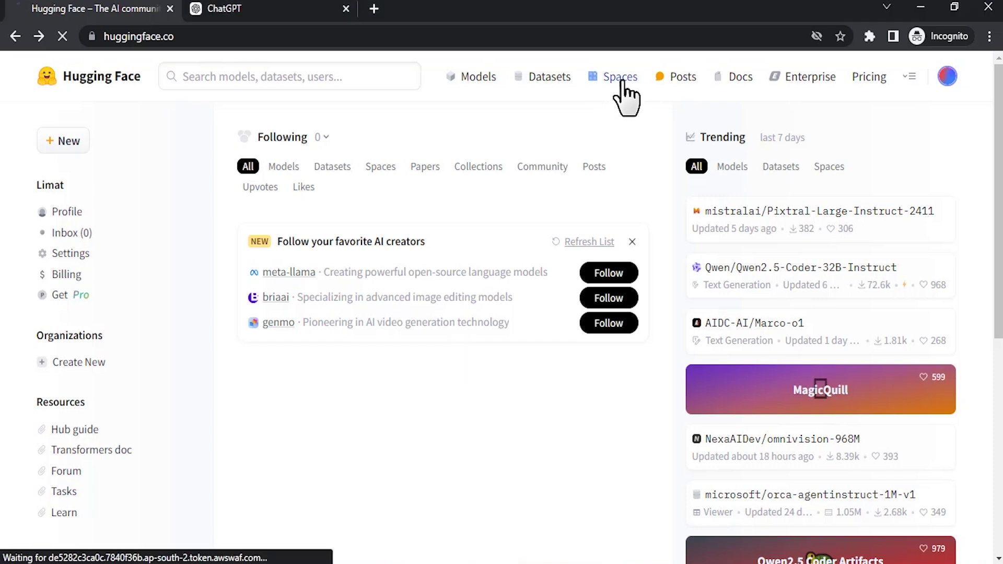
pyautogui.scroll(-12, 611, 227)
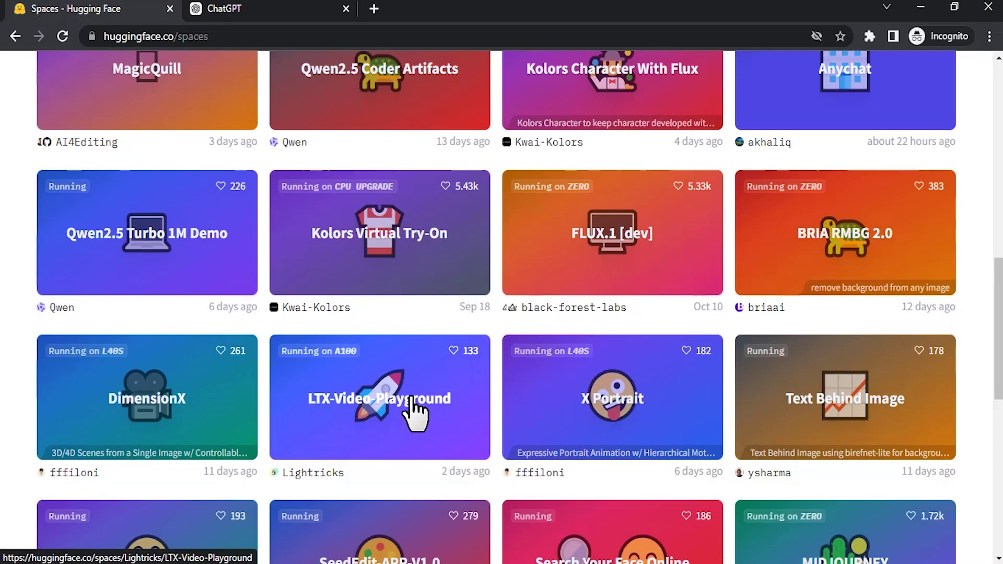
pyautogui.scroll(7, 407, 404)
pyautogui.scroll(4, 407, 404)
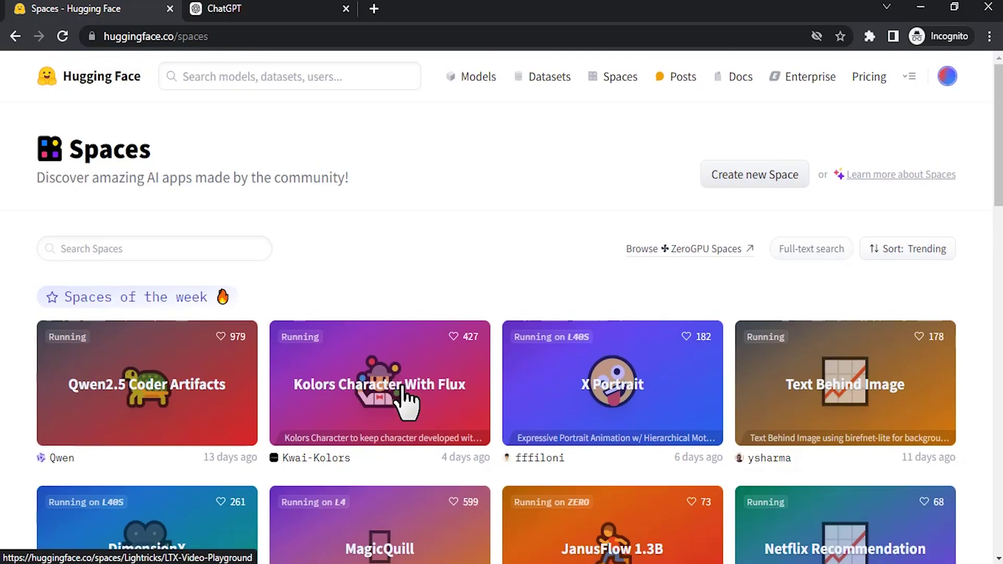
pyautogui.click(249, 78)
pyautogui.write('ltx')
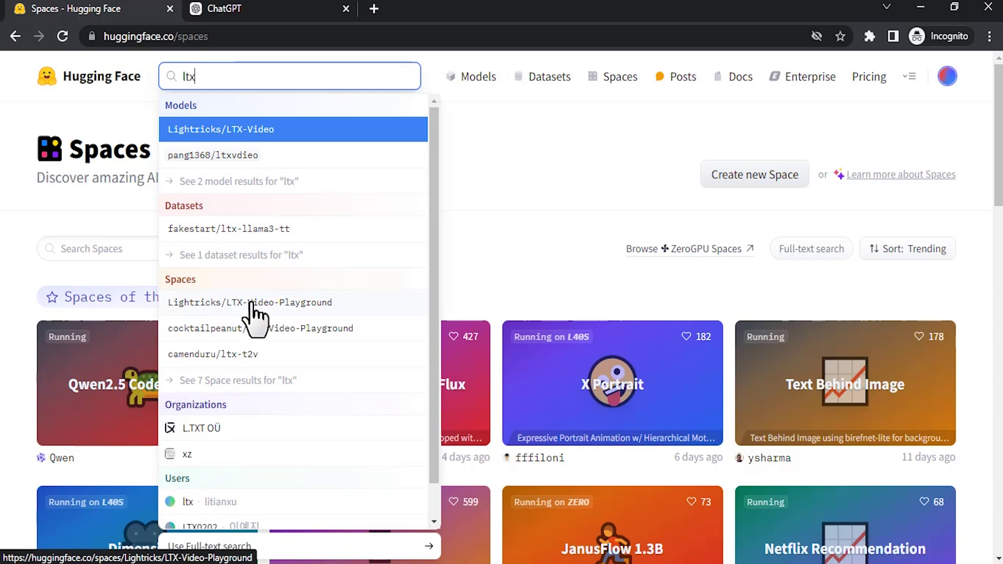
# Open the Lightricks/LTX-Video-Playground space from the search suggestions
pyautogui.click(273, 308)
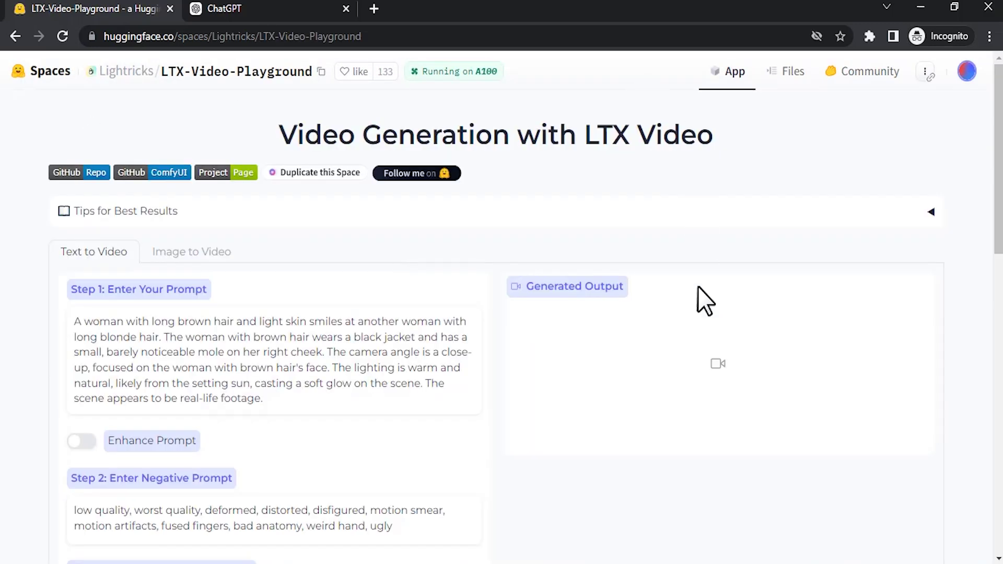
pyautogui.scroll(-2, 314, 262)
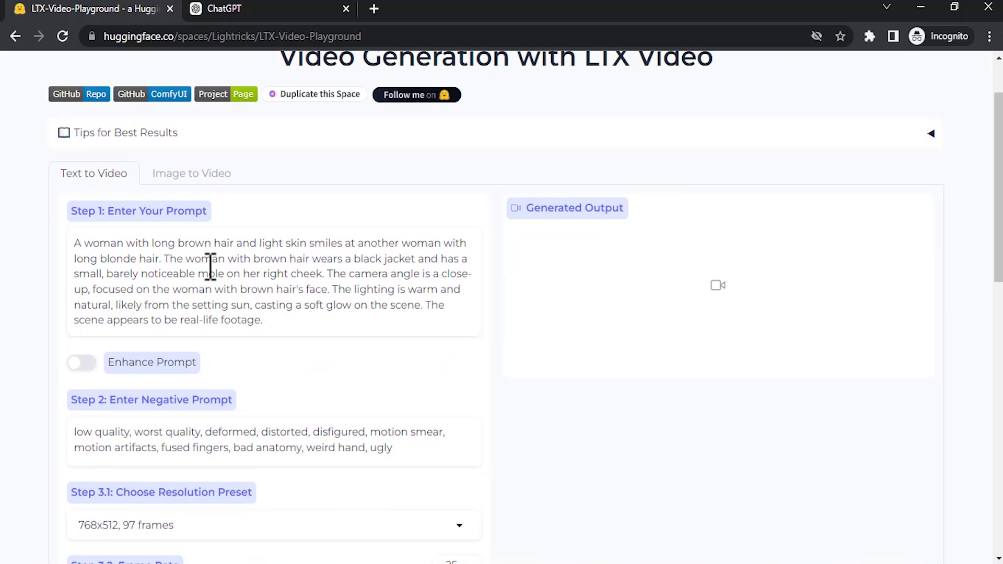
pyautogui.scroll(-3, 266, 269)
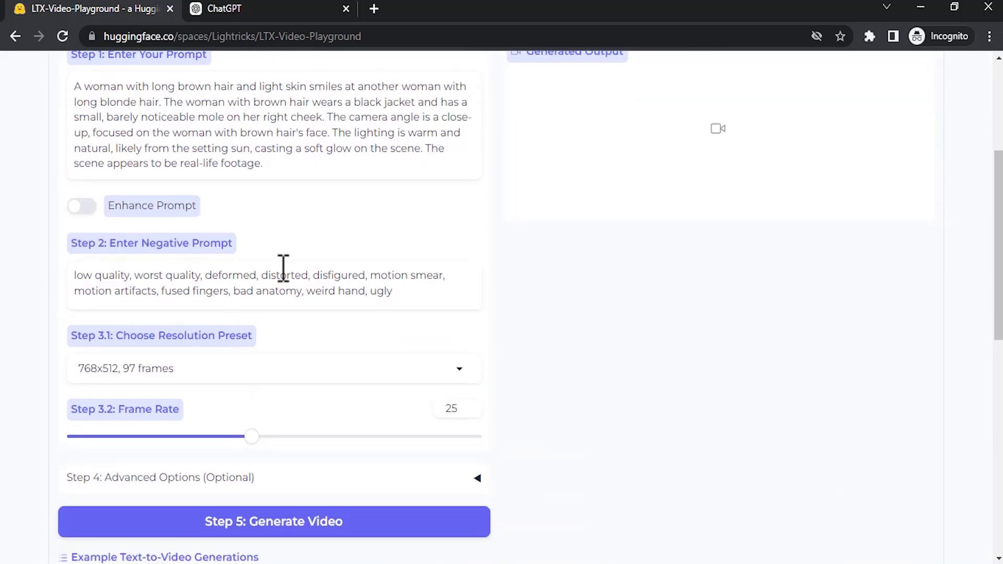
pyautogui.scroll(-3, 178, 246)
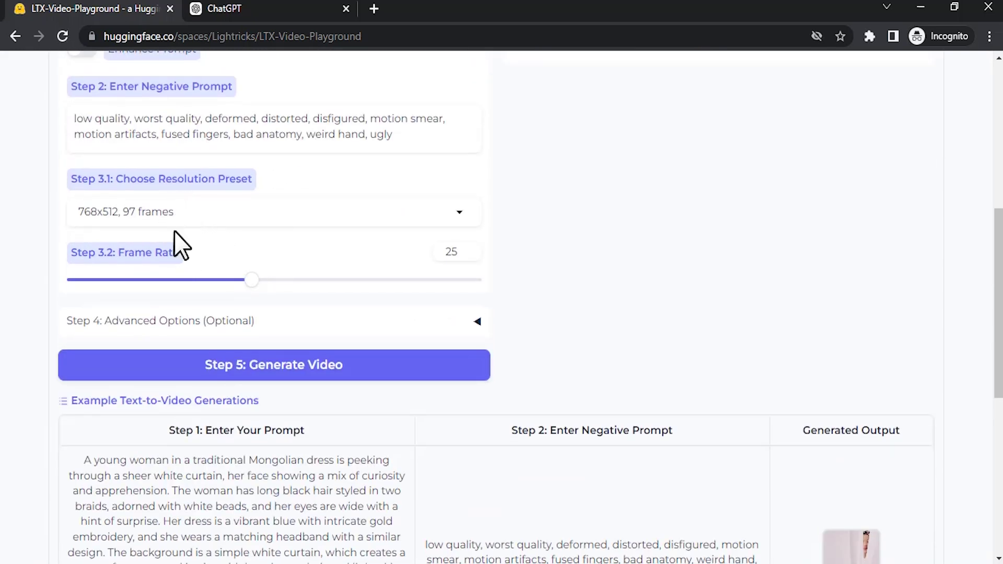
# Review the 768x512, 97 frames resolution presets, Advanced Options and the example table
pyautogui.click(229, 214)
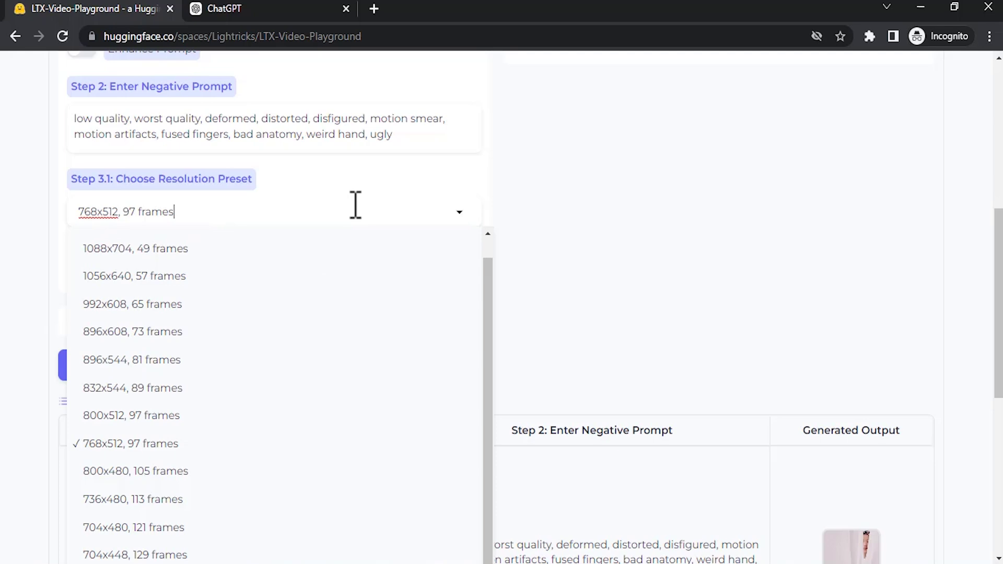
pyautogui.scroll(-2, 386, 172)
pyautogui.click(308, 246)
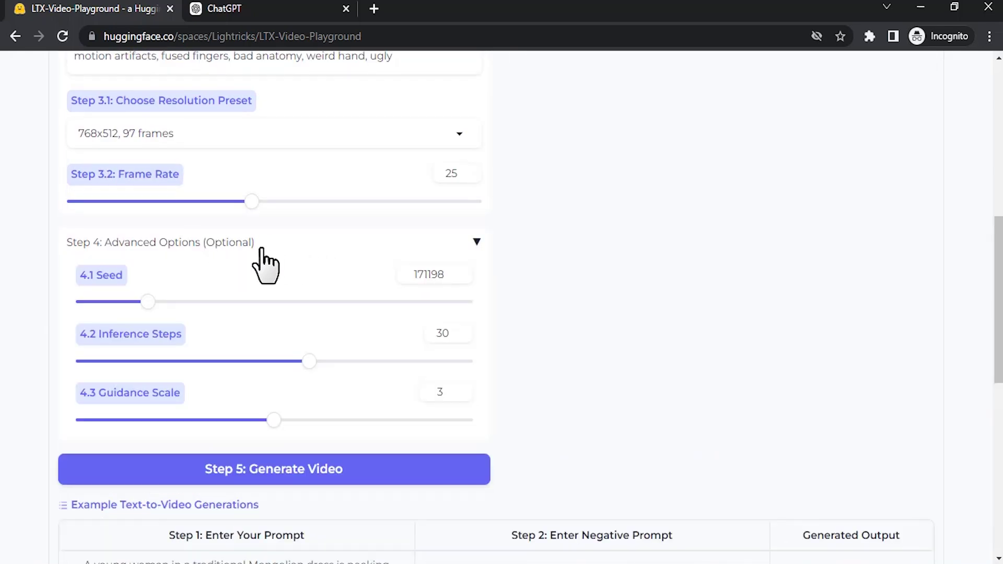
pyautogui.click(261, 244)
pyautogui.scroll(-3, 432, 366)
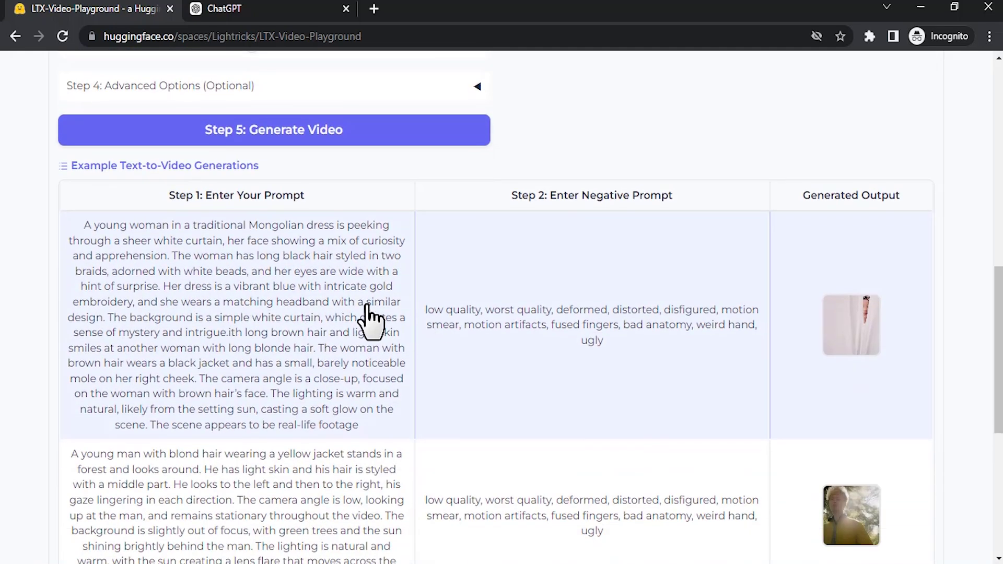
pyautogui.scroll(-6, 454, 470)
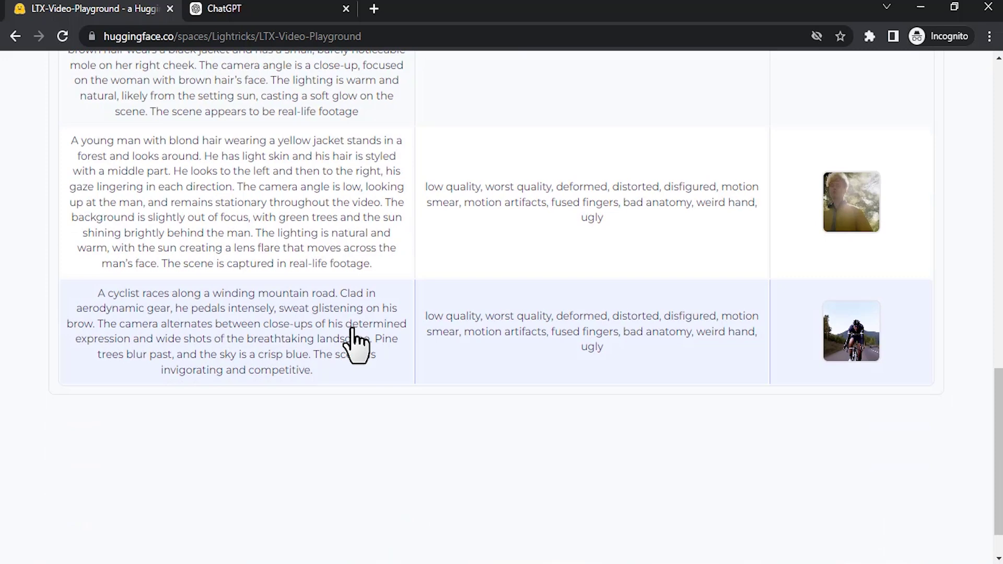
pyautogui.scroll(4, 358, 347)
pyautogui.scroll(7, 643, 320)
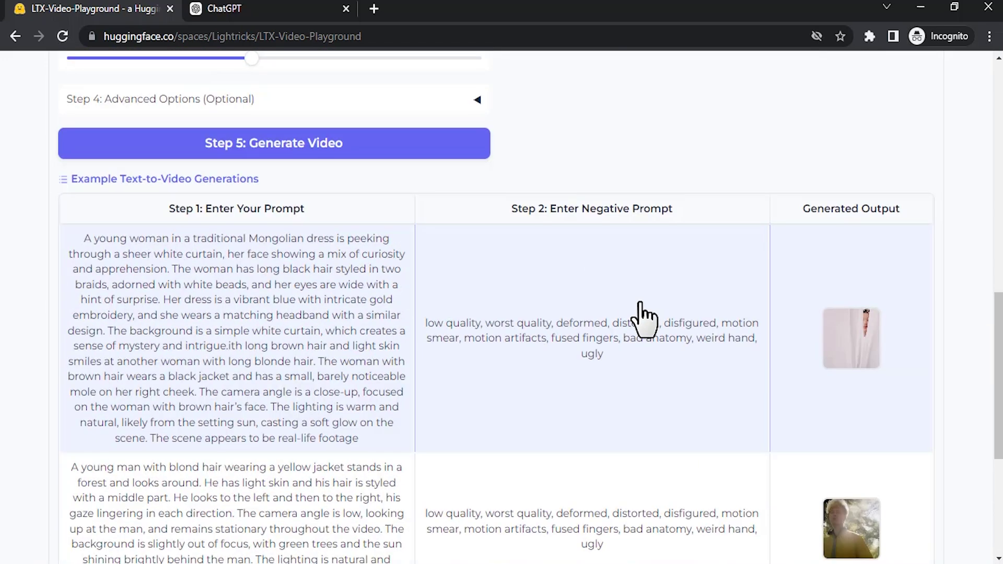
# Play the Mongolian-dress woman example video in the Generated Output
pyautogui.scroll(5, 642, 320)
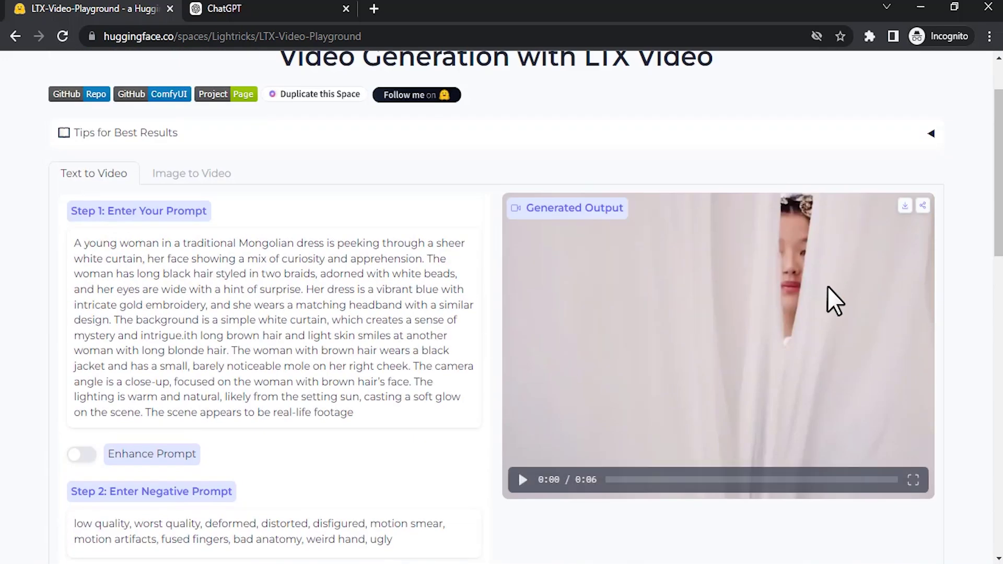
pyautogui.click(523, 479)
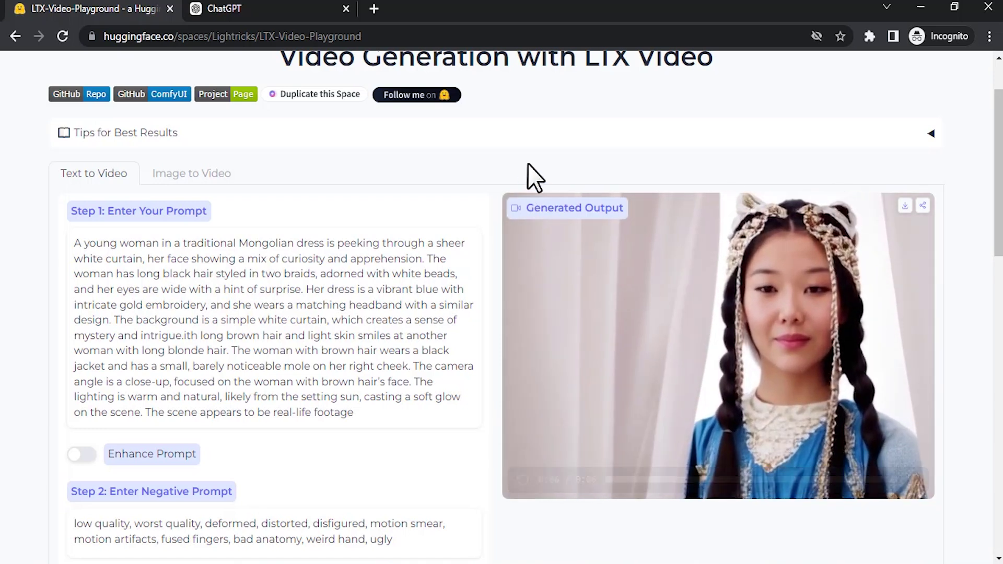
pyautogui.scroll(2, 545, 142)
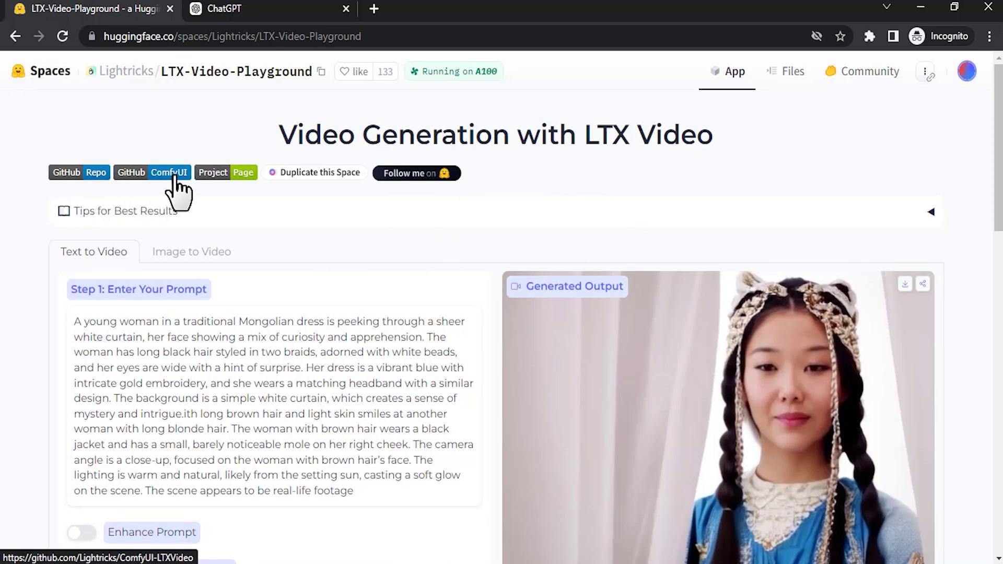
# Open the LTXV project page in a new tab and browse its example clips
pyautogui.click(215, 174)
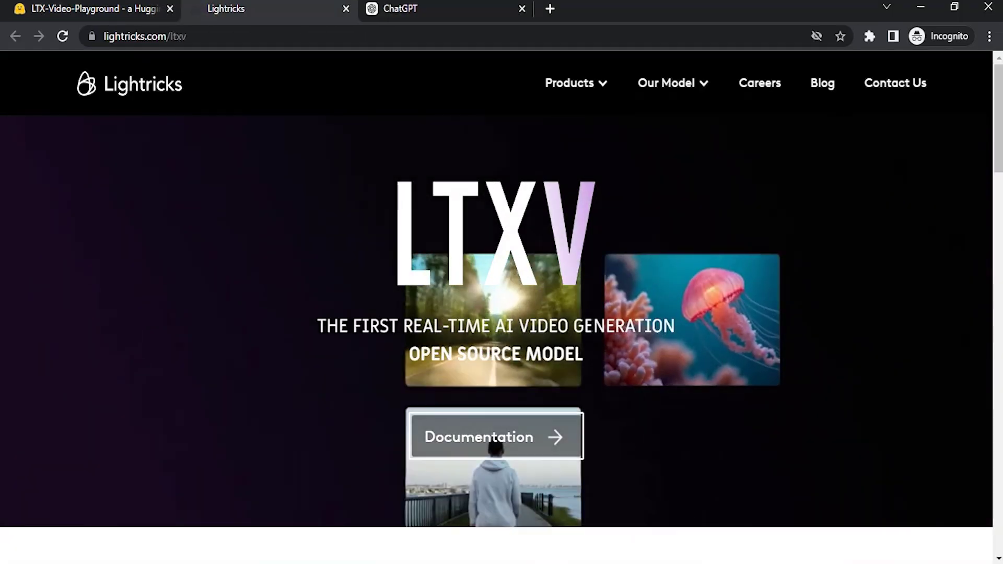
pyautogui.scroll(-4, 522, 368)
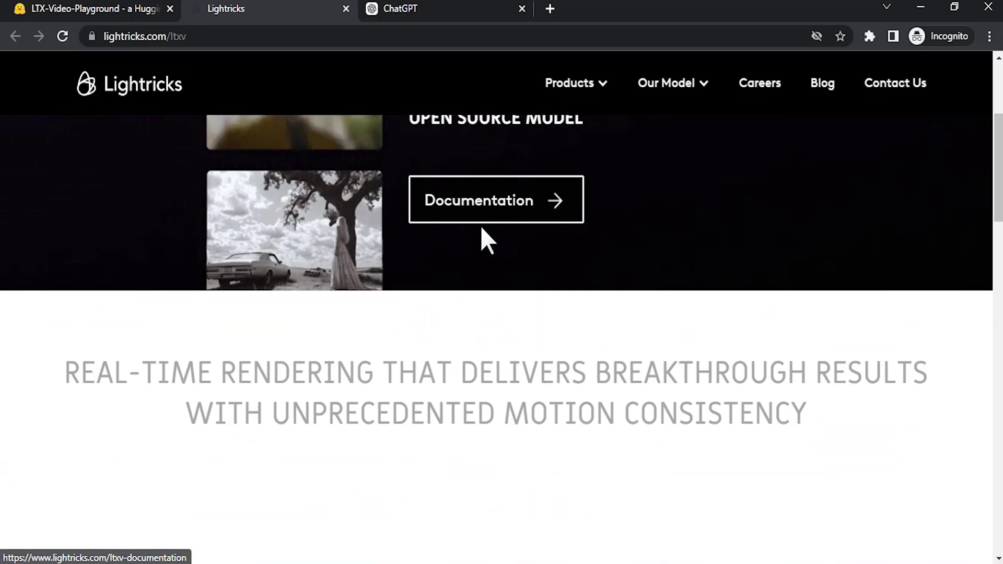
pyautogui.scroll(-8, 443, 289)
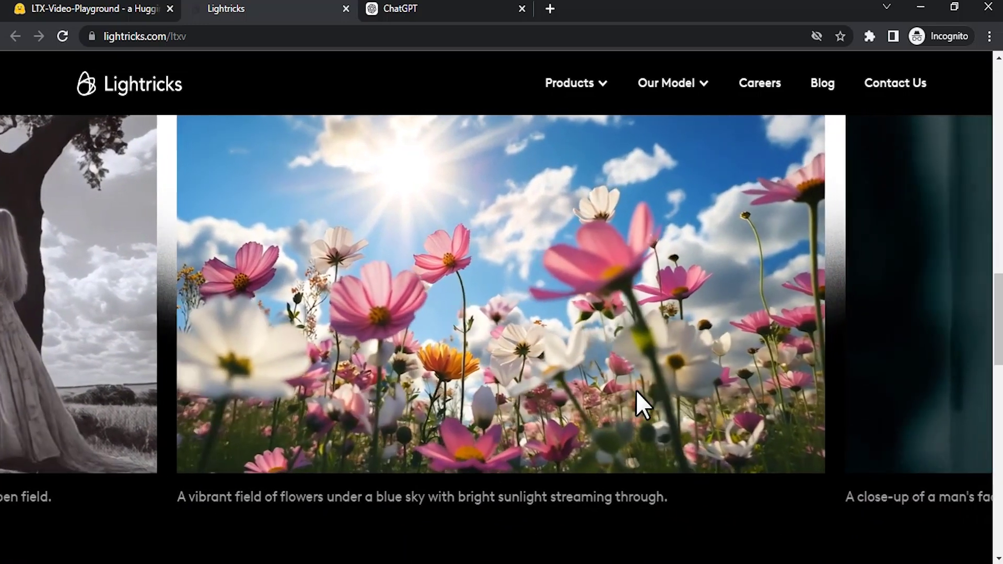
pyautogui.scroll(10, 638, 403)
# Back in the playground, play the blond man in the forest example video
pyautogui.click(29, 9)
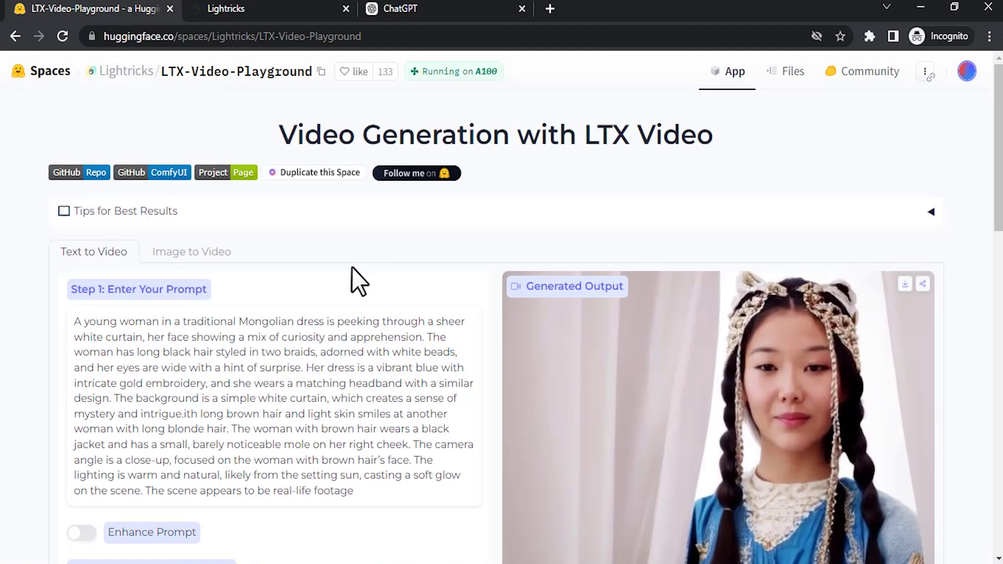
pyautogui.scroll(-2, 352, 277)
pyautogui.scroll(-15, 356, 277)
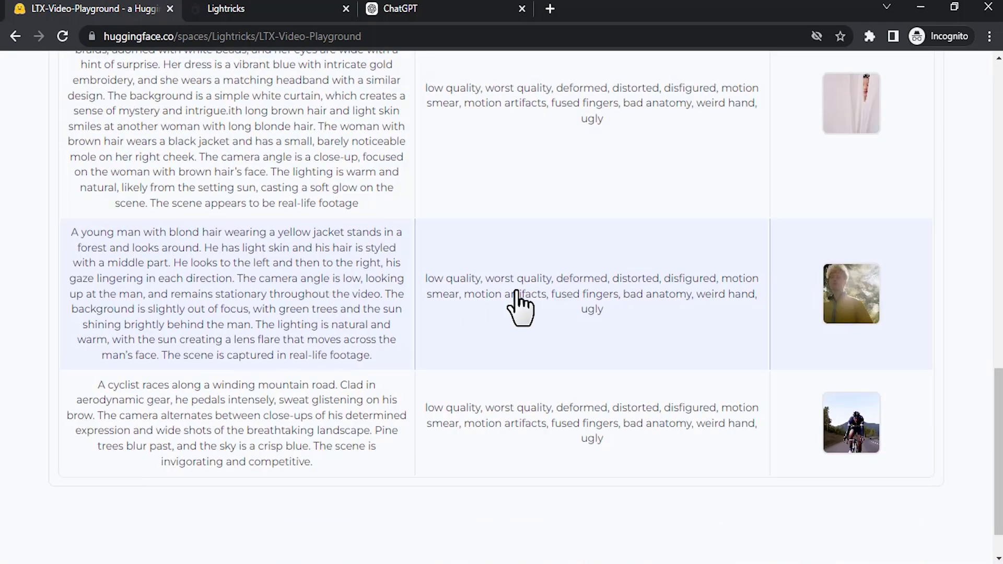
pyautogui.scroll(8, 519, 307)
pyautogui.scroll(7, 519, 302)
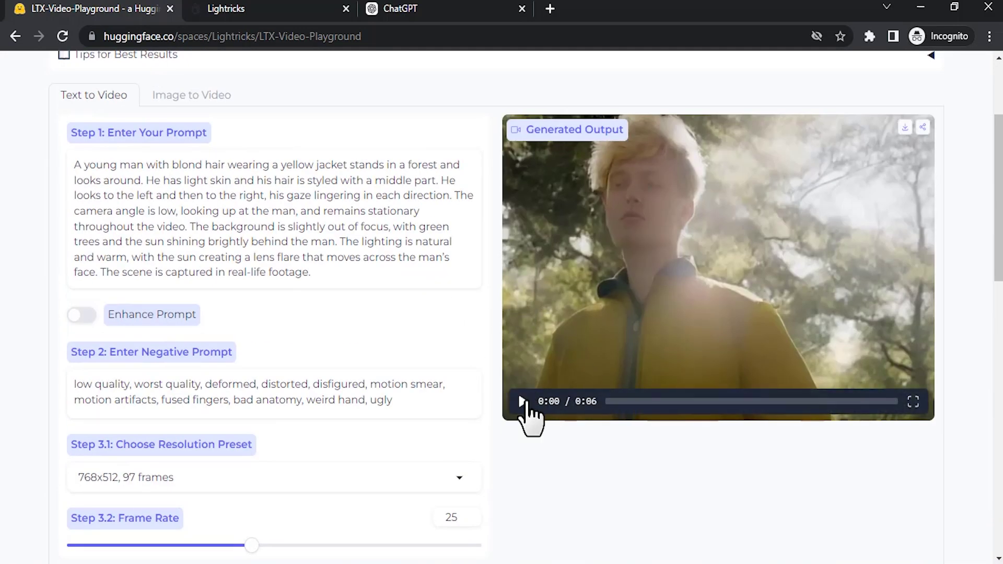
pyautogui.click(523, 401)
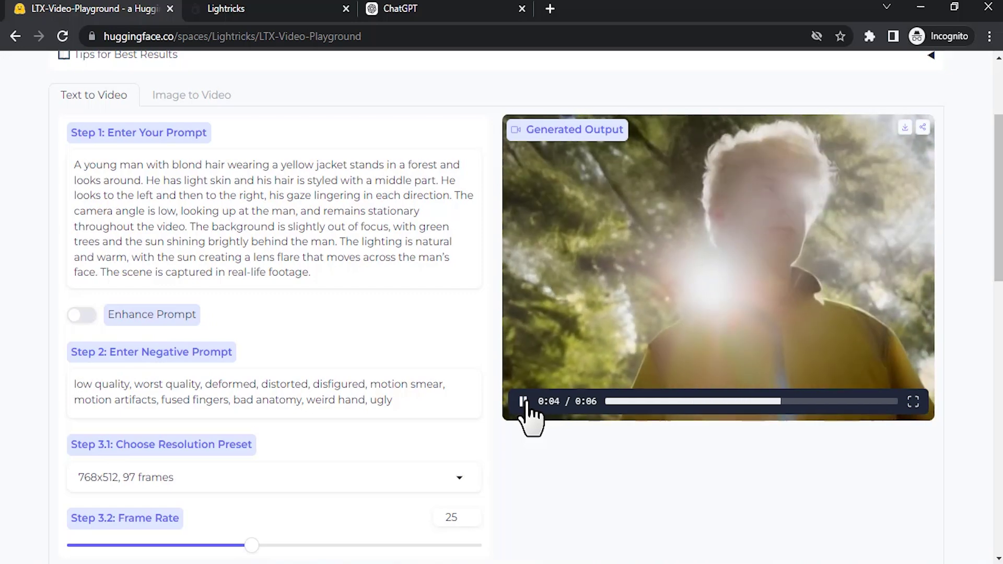
# Load the cyclist example into the form and play its generated video
pyautogui.scroll(-7, 522, 346)
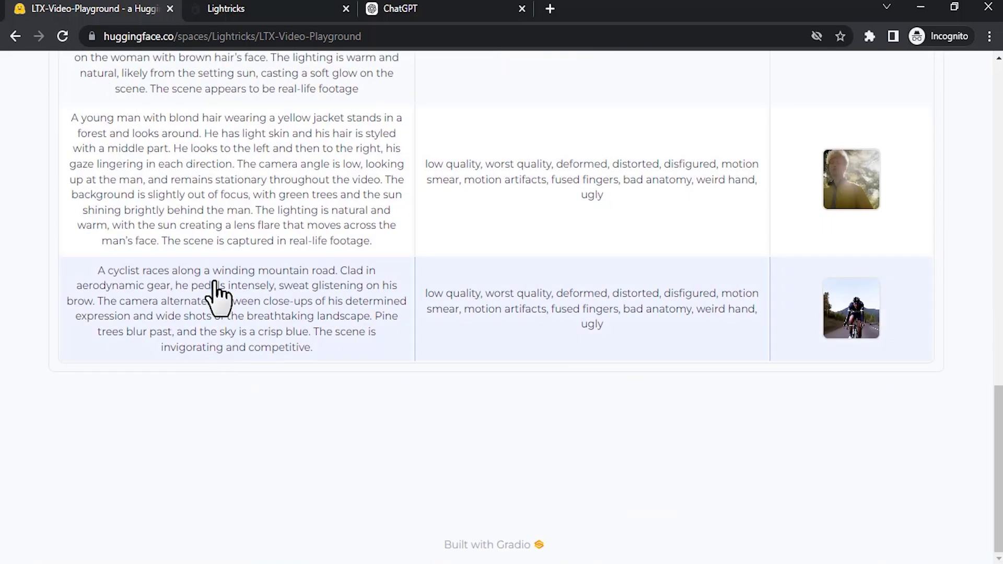
pyautogui.click(588, 320)
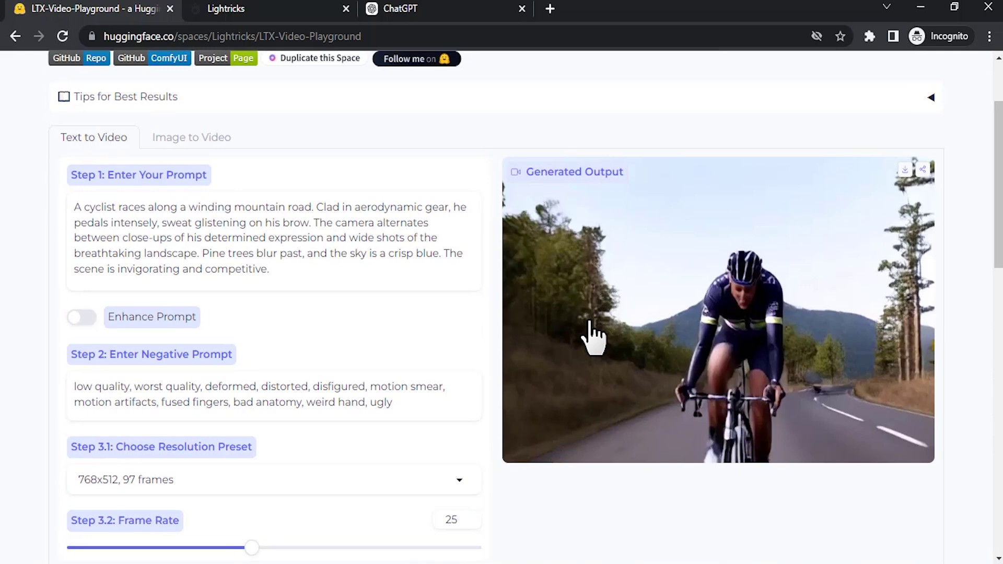
pyautogui.click(516, 422)
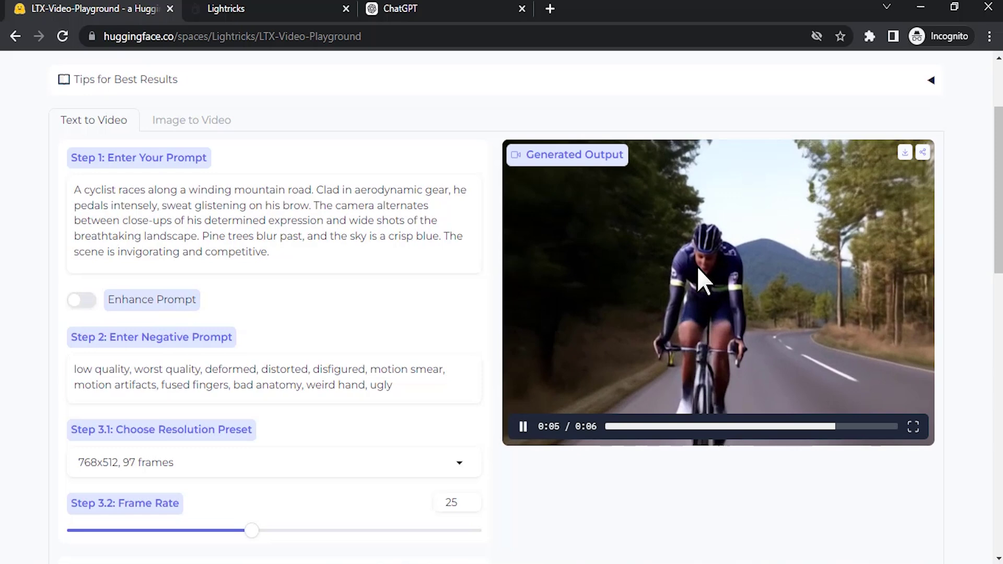
pyautogui.scroll(1, 479, 294)
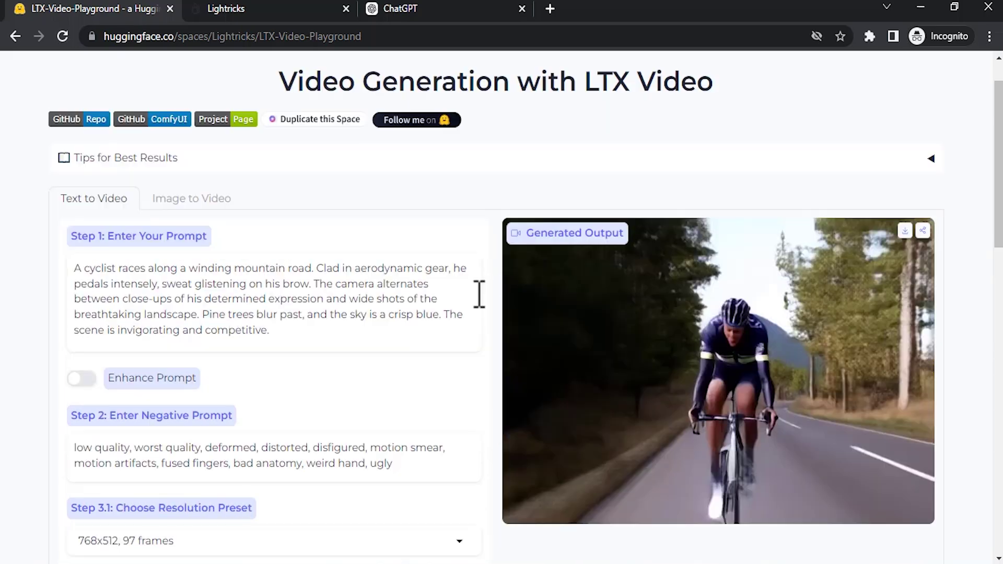
pyautogui.scroll(1, 479, 294)
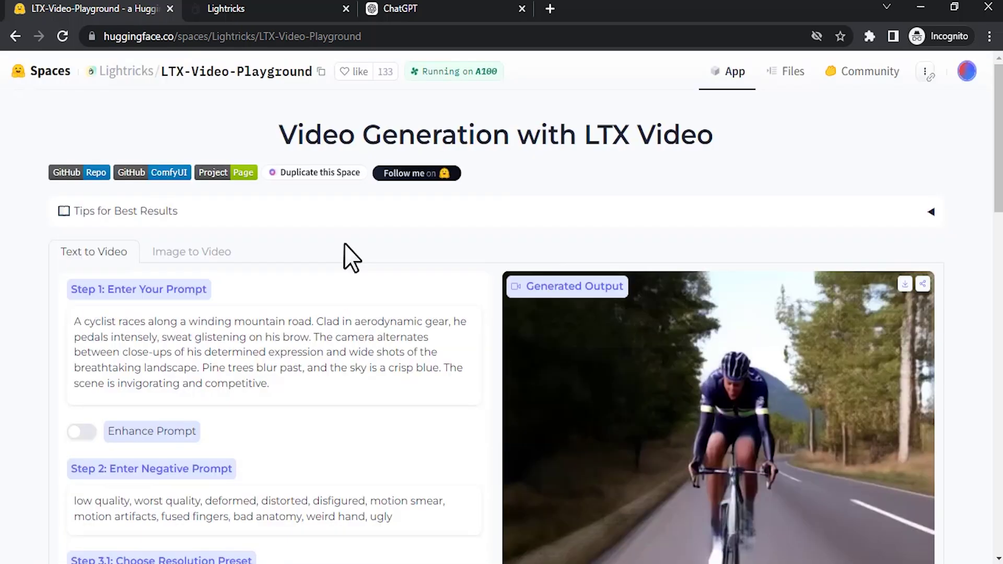
# Expand Tips for Best Results and read the Prompt Engineering guidance
pyautogui.click(206, 219)
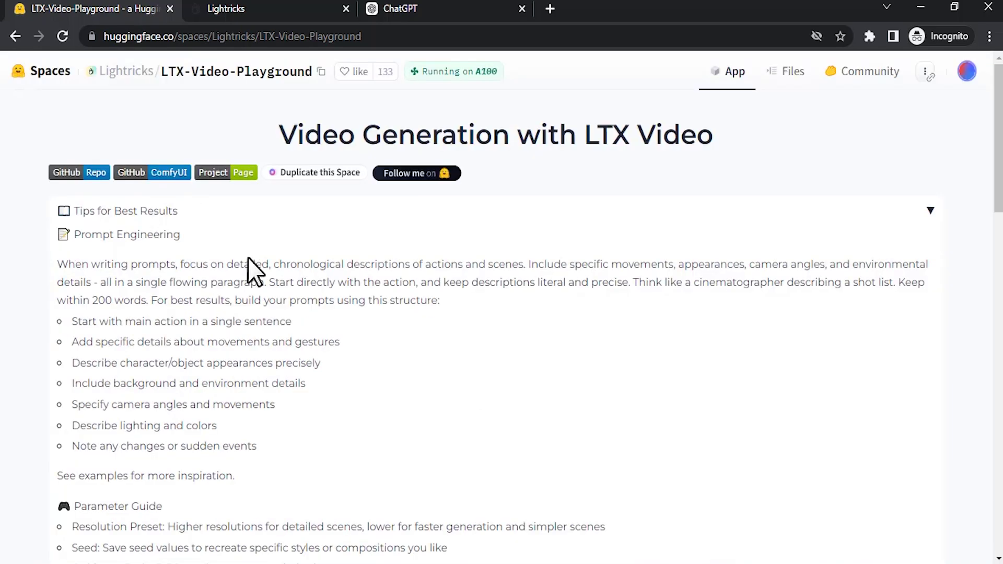
pyautogui.moveTo(59, 258); pyautogui.dragTo(309, 435)
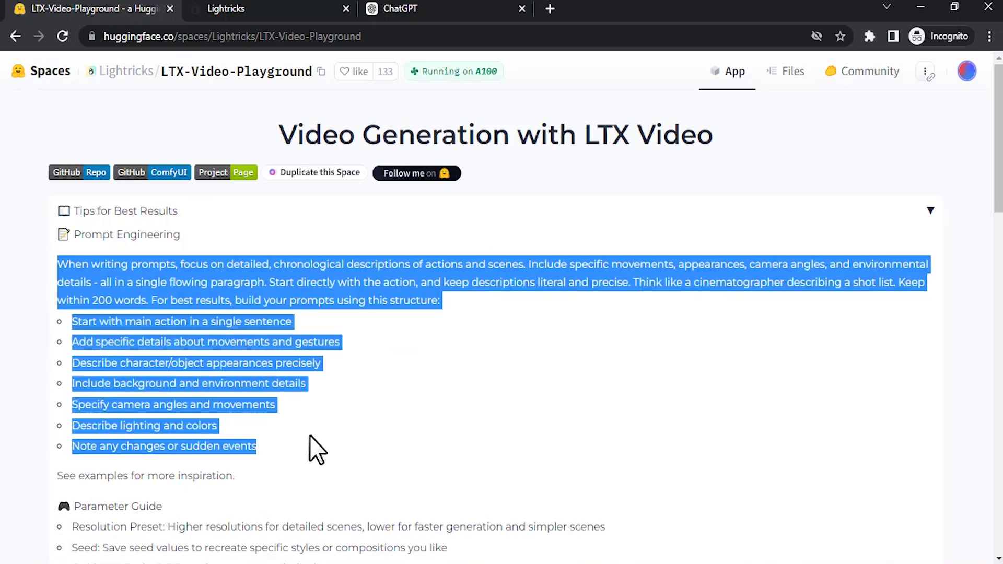
pyautogui.click(285, 302)
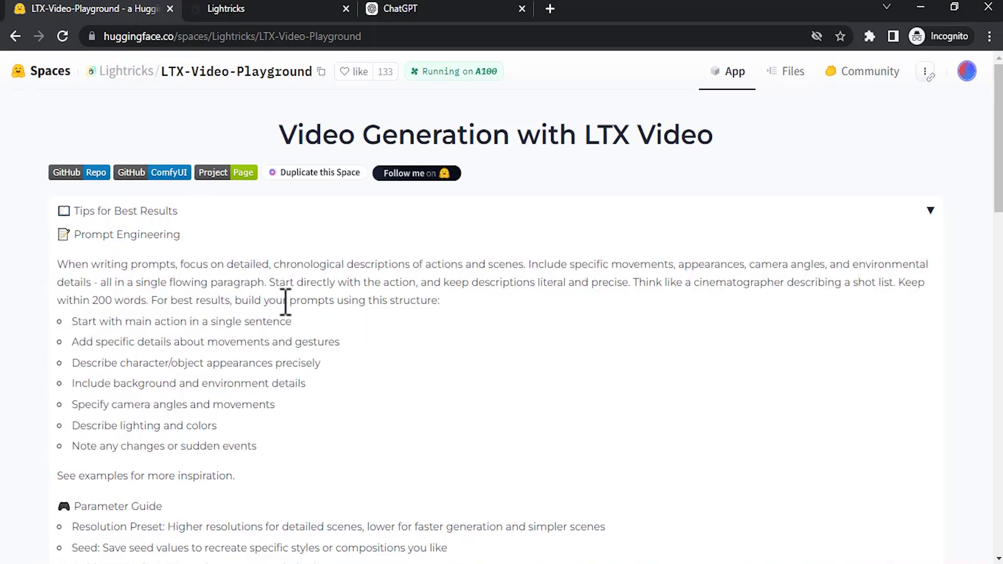
# In ChatGPT, draft a request to act as an AI video prompt generator writing prompts like a given example
pyautogui.click(403, 8)
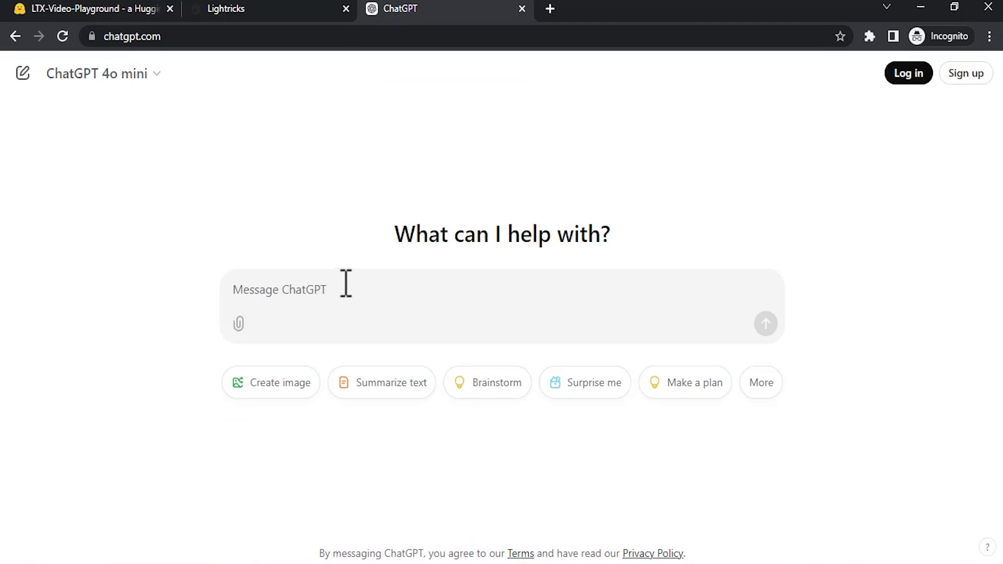
pyautogui.write('I')
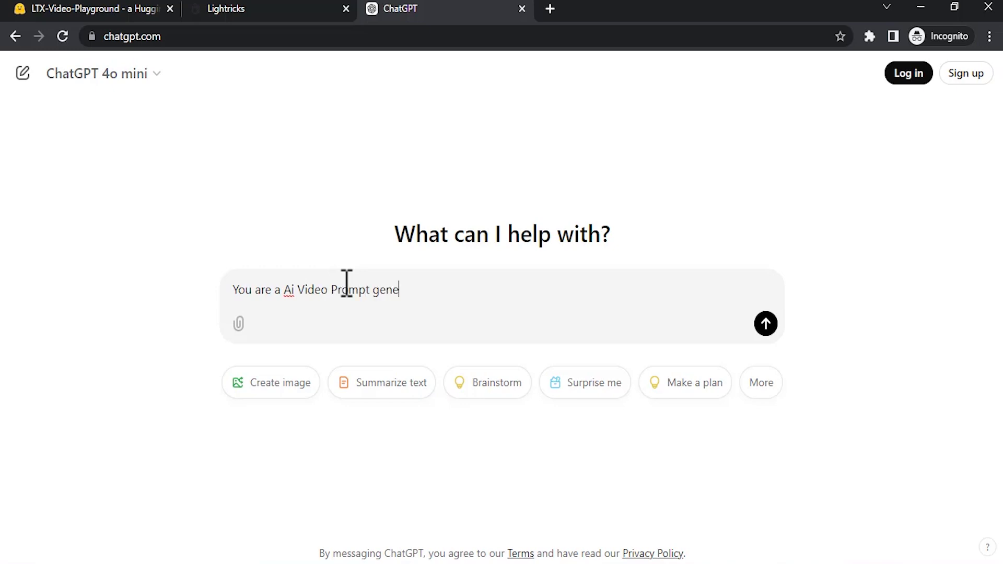
pyautogui.press('BackSpace')
pyautogui.write('ator, I will')
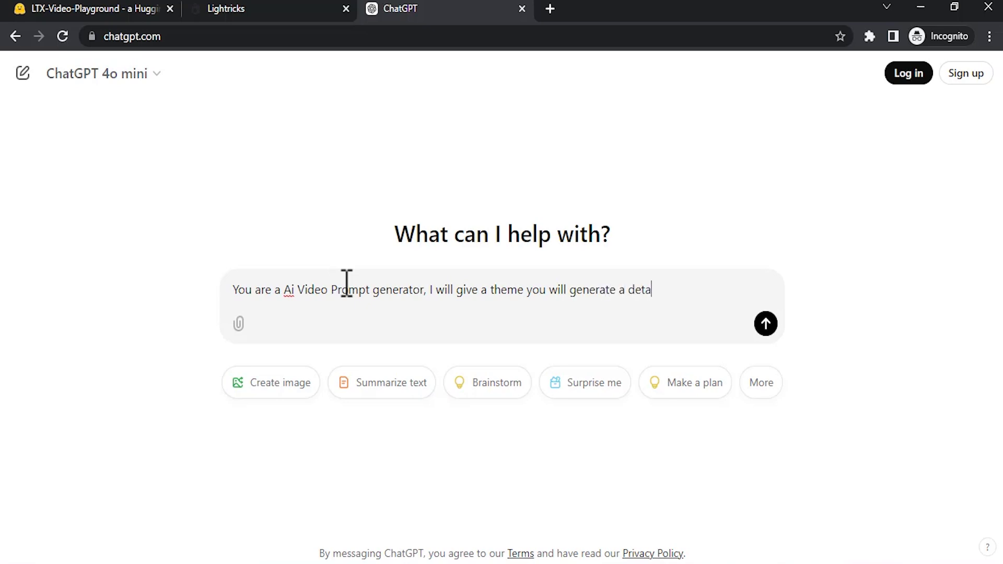
pyautogui.write('given ')
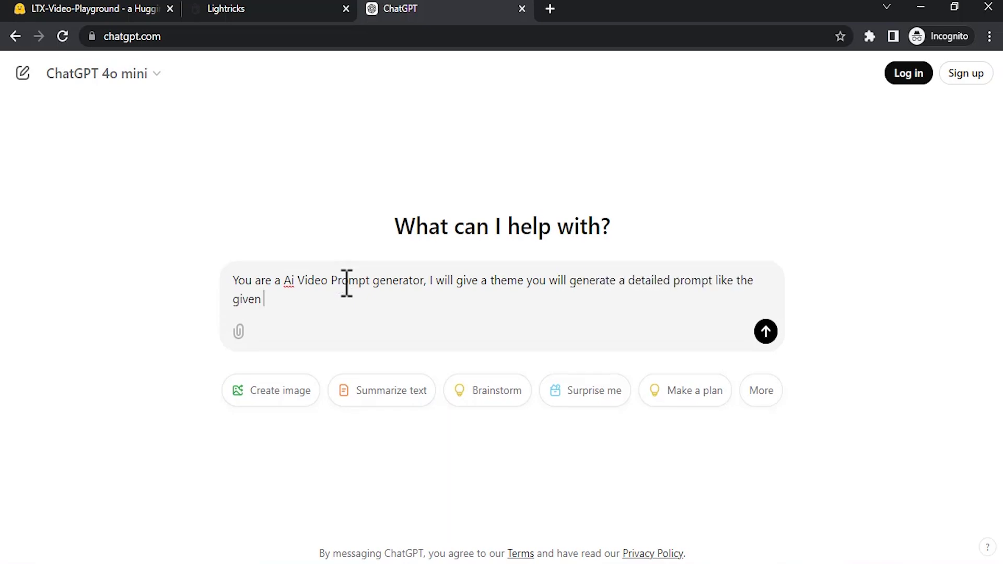
pyautogui.write('examp')
pyautogui.press('BackSpace')
pyautogui.press('BackSpace')
# End the ChatGPT draft with 'Prompt -' and copy the first Mongolian-dress example prompt from the playground
pyautogui.write('ample. Prompt -')
pyautogui.click(130, 9)
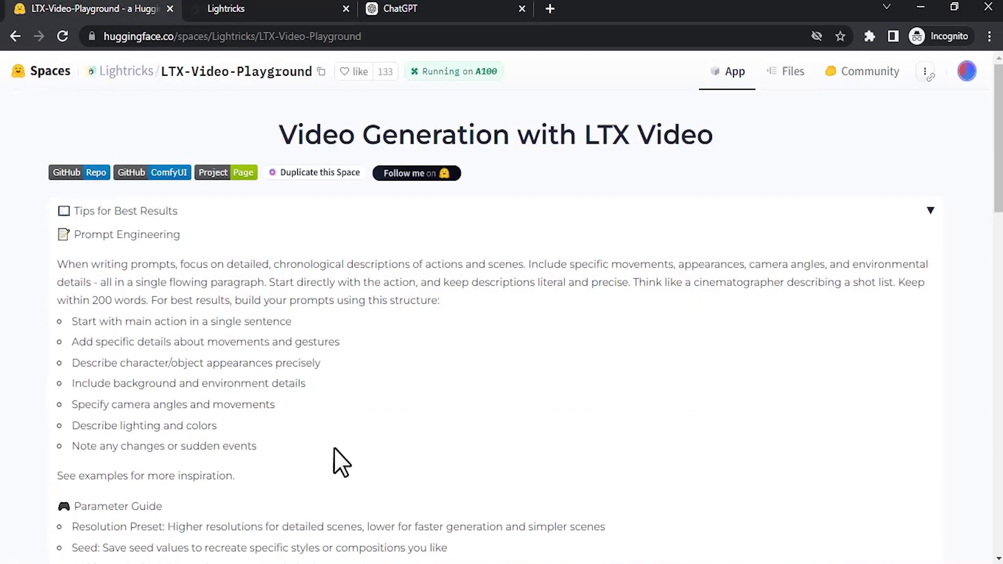
pyautogui.scroll(-5, 334, 418)
pyautogui.scroll(-10, 334, 379)
pyautogui.scroll(4, 235, 340)
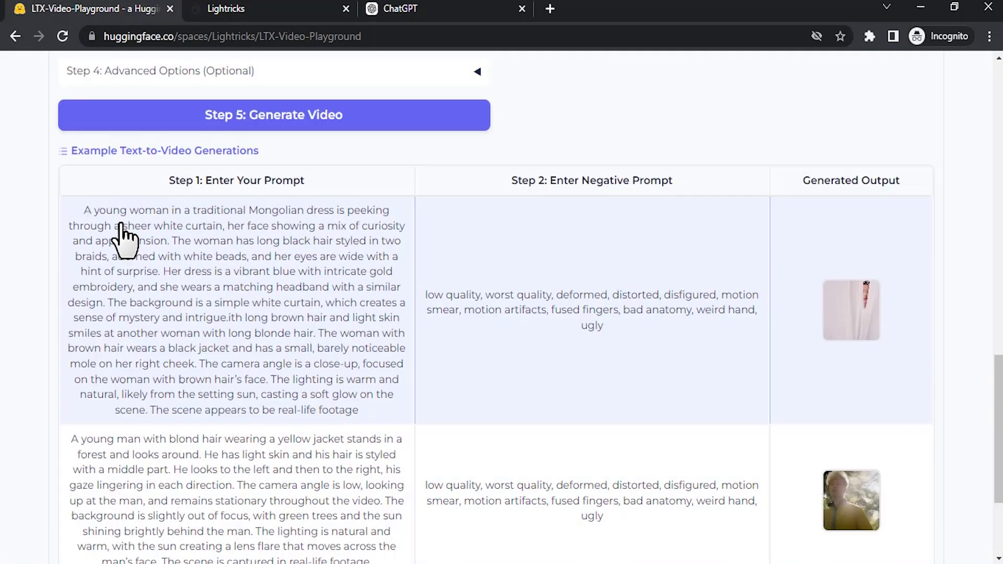
pyautogui.moveTo(83, 282); pyautogui.dragTo(375, 486)
pyautogui.hotkey('ctrl', 'c')
pyautogui.scroll(2, 380, 470)
pyautogui.click(277, 9)
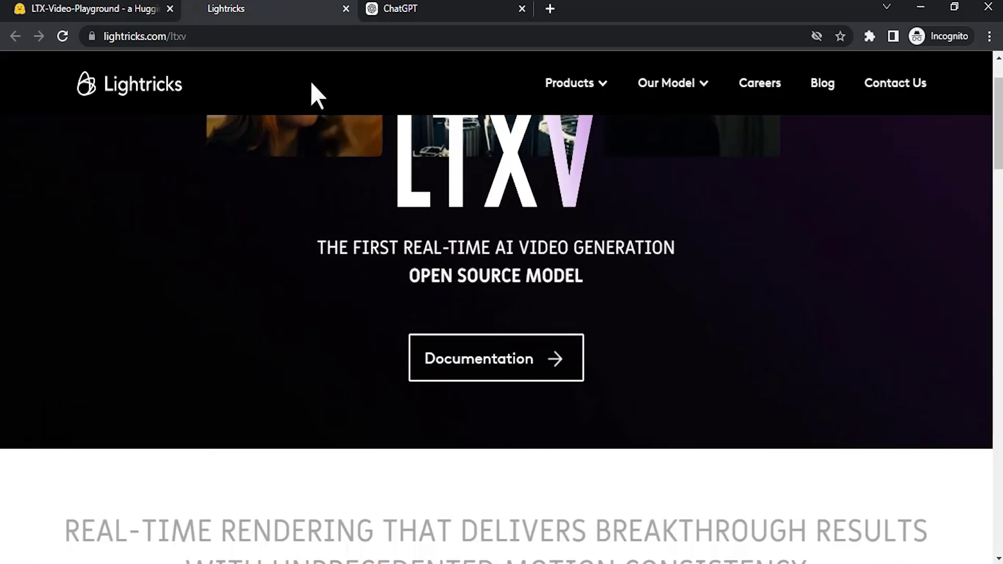
pyautogui.click(427, 7)
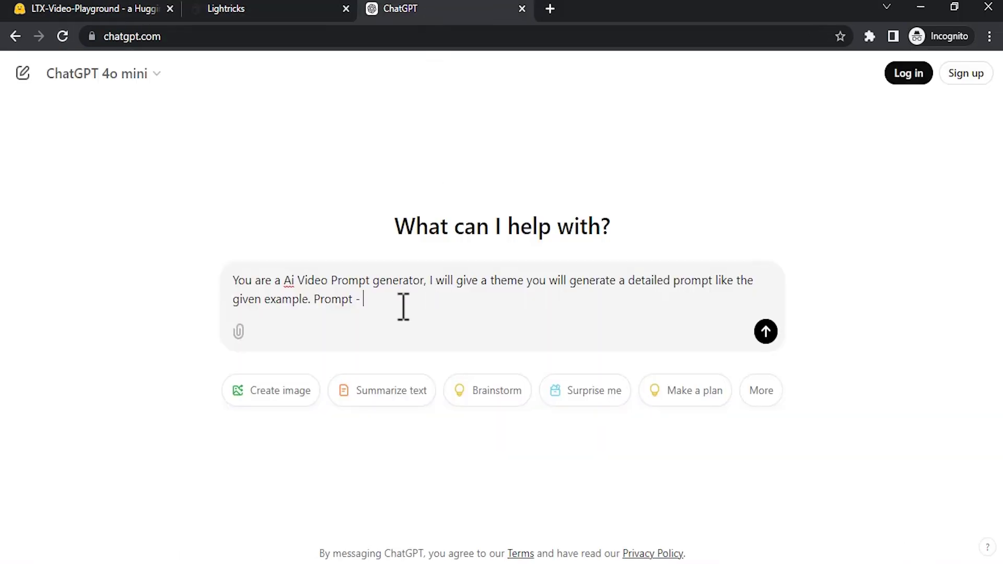
# Paste the Mongolian-dress example prompt into the draft and send it
pyautogui.hotkey('ctrl', 'v')
pyautogui.scroll(-3, 555, 267)
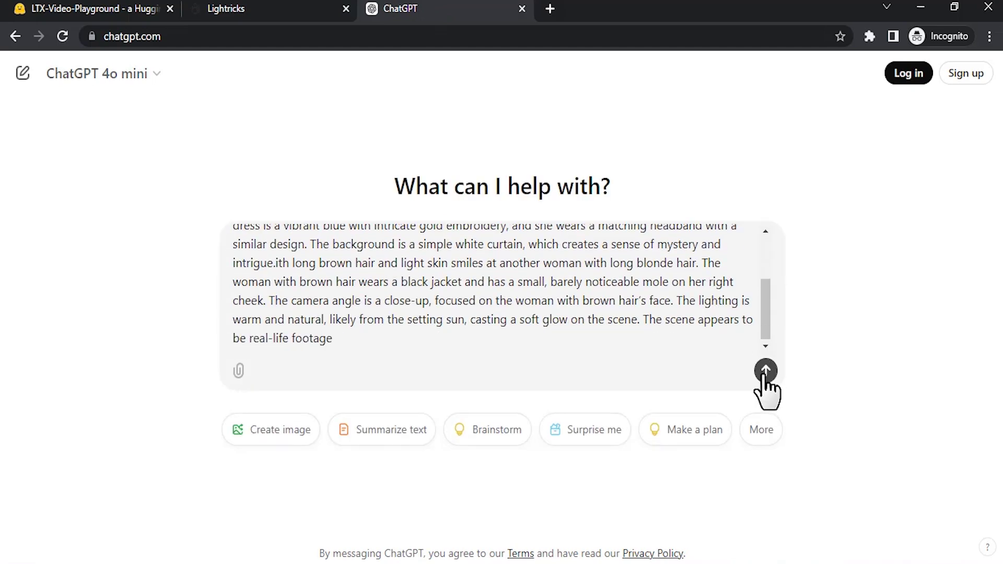
pyautogui.click(765, 371)
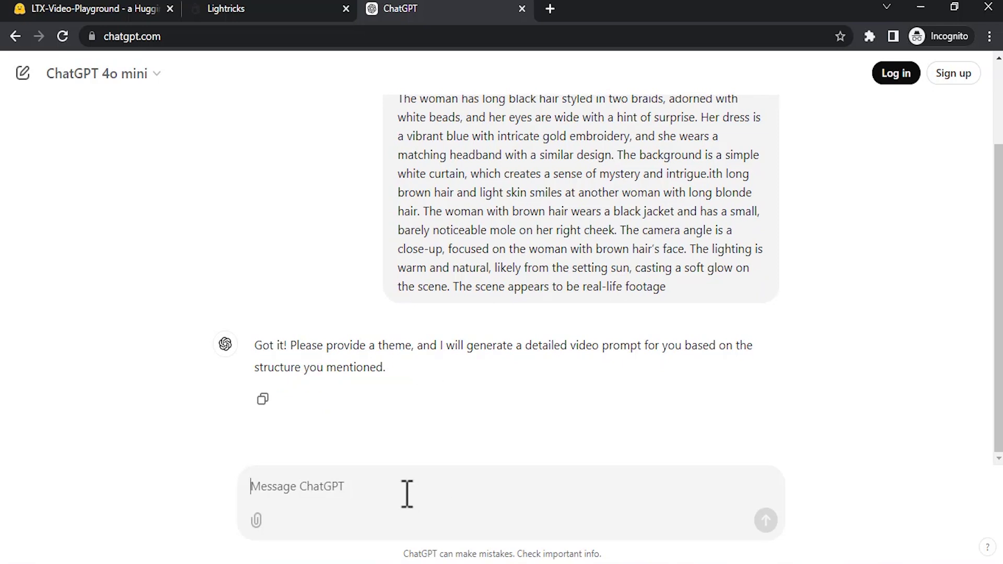
# Send the theme 'A middle aged spaceman in the deserted area' and copy ChatGPT's generated prompt
pyautogui.write('A middle a')
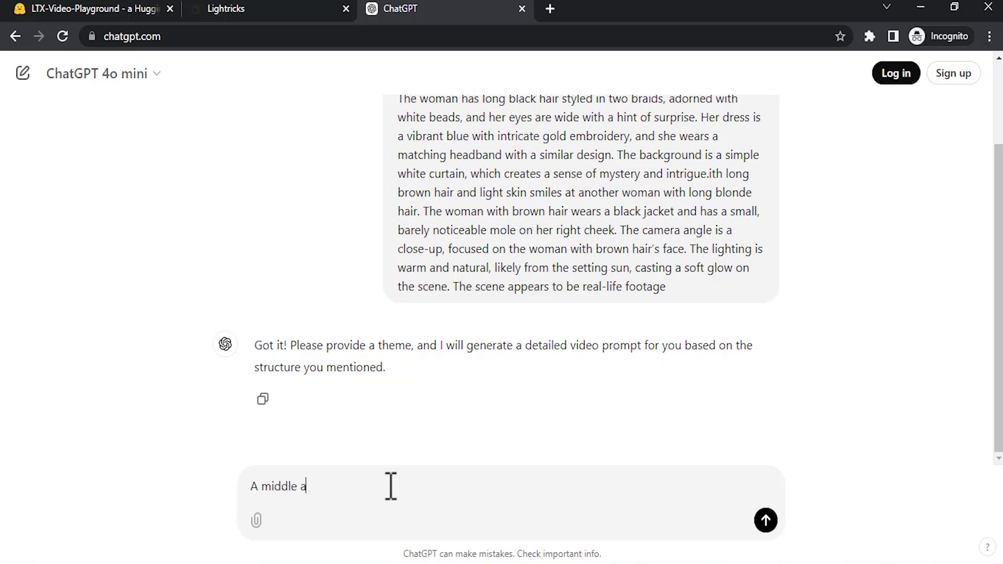
pyautogui.write('ged spaceman in the deserted area')
pyautogui.press('Return')
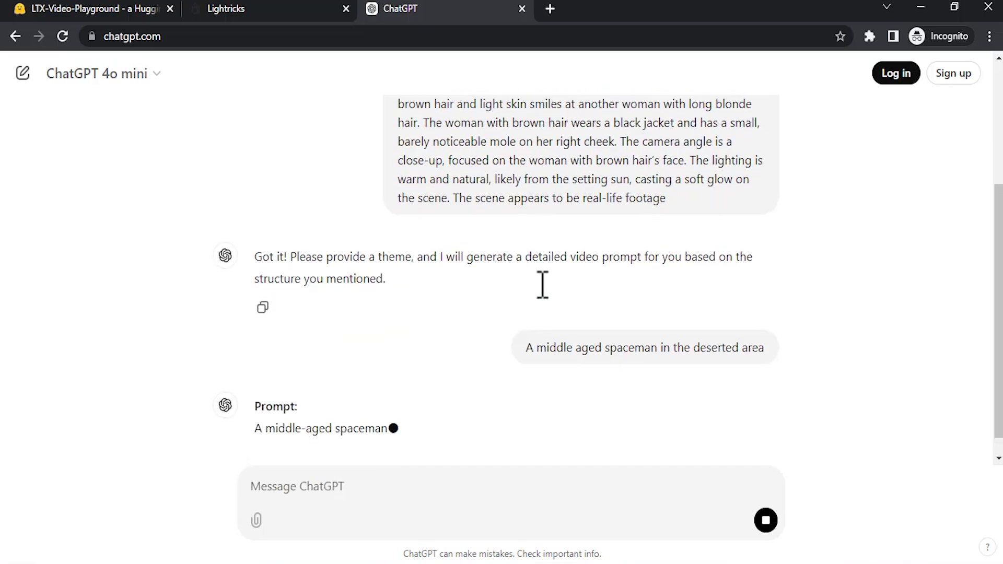
pyautogui.moveTo(253, 186); pyautogui.dragTo(688, 434)
pyautogui.hotkey('ctrl', 'c')
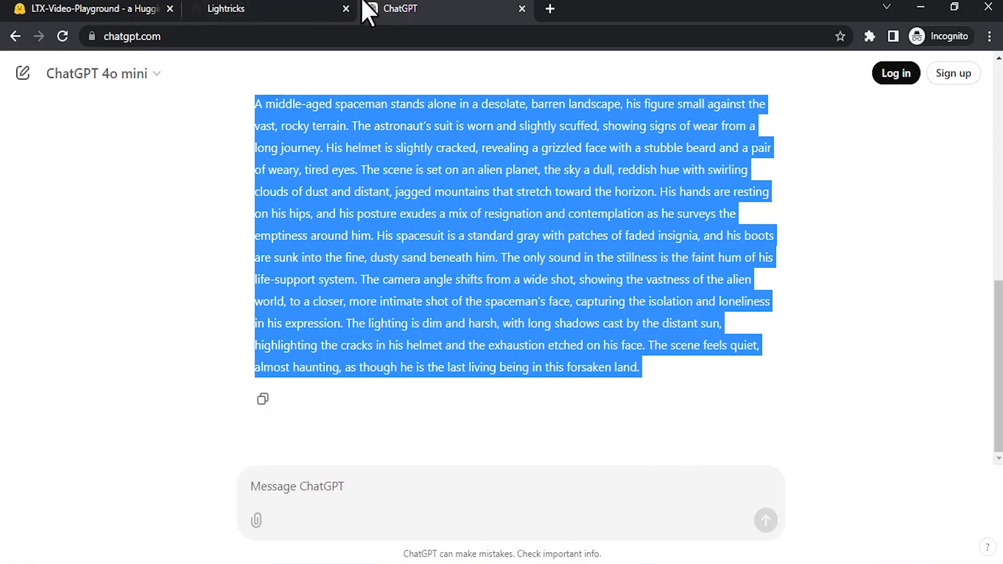
# Replace the Step 1 prompt with the spaceman prompt, removing trailing empty lines
pyautogui.click(79, 9)
pyautogui.scroll(3, 364, 248)
pyautogui.scroll(6, 515, 250)
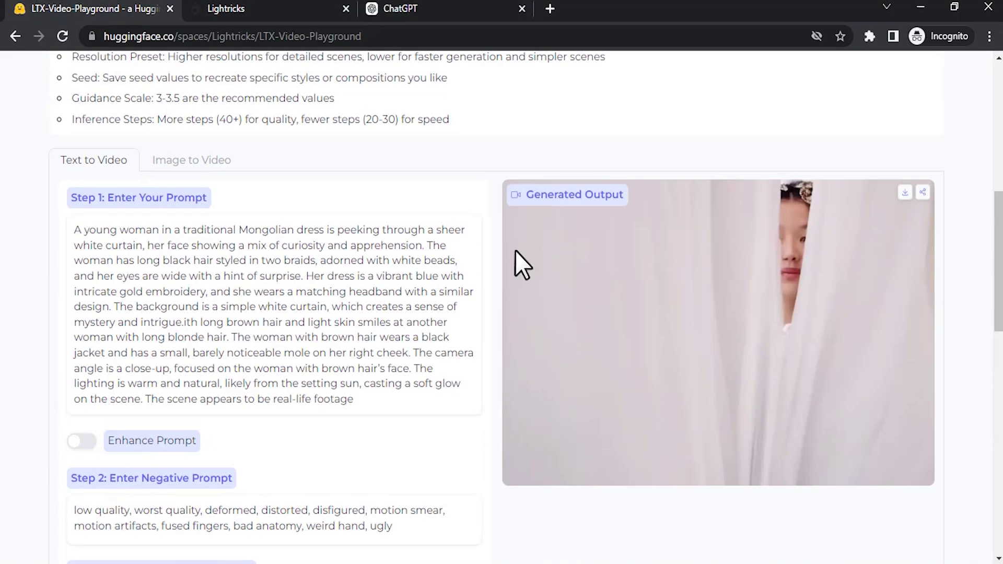
pyautogui.tripleClick(274, 324)
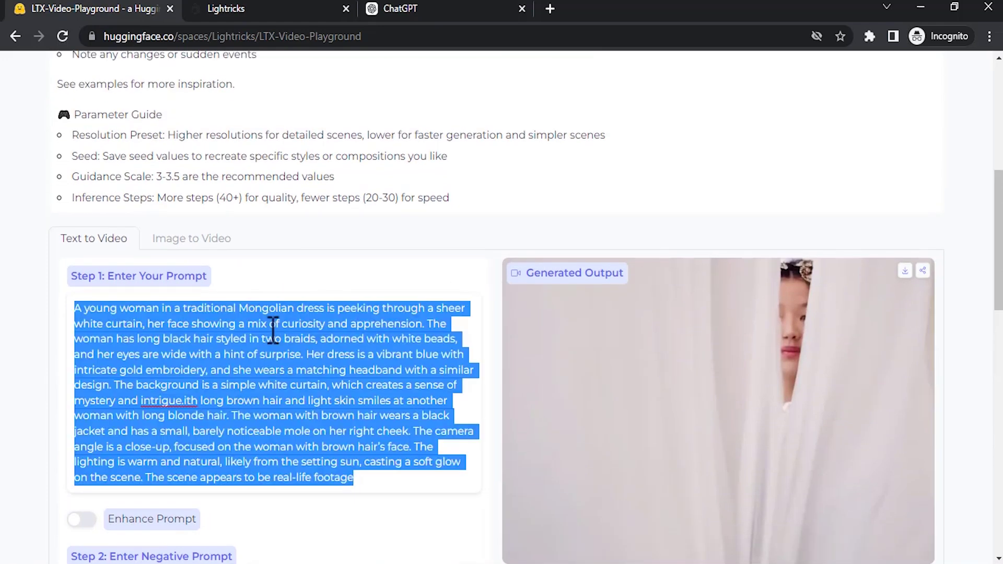
pyautogui.hotkey('ctrl', 'v')
pyautogui.scroll(-8, 367, 277)
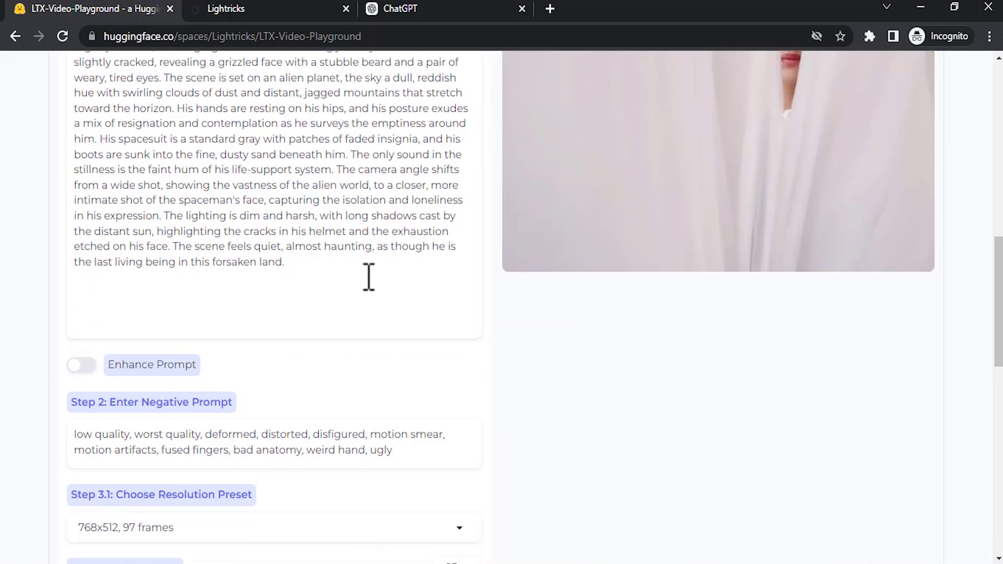
pyautogui.scroll(3, 239, 242)
pyautogui.press('BackSpace')
pyautogui.press('BackSpace')
pyautogui.press('BackSpace')
pyautogui.press('BackSpace')
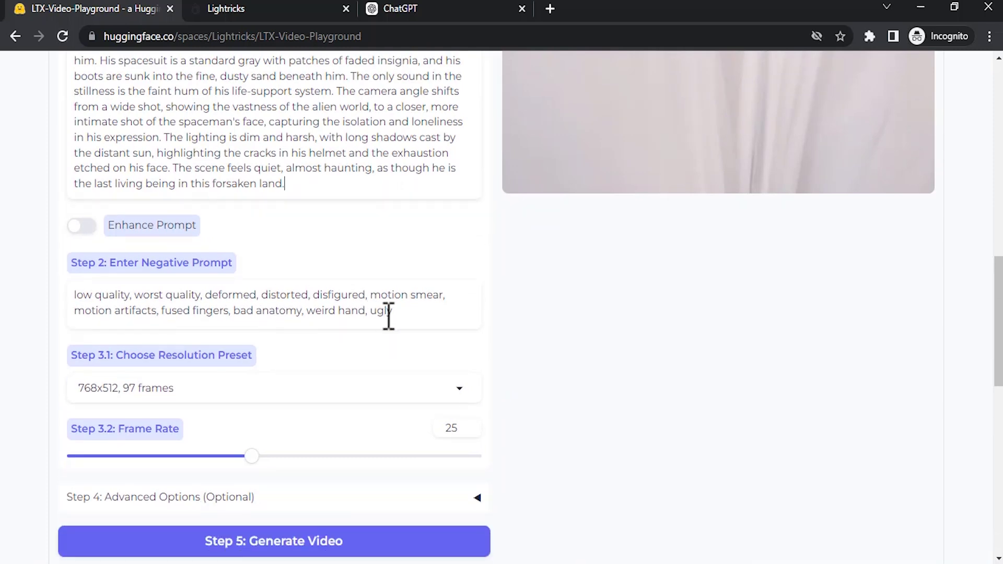
# Review the resolution presets, keeping 768x512, 97 frames at 25 fps
pyautogui.scroll(-3, 272, 397)
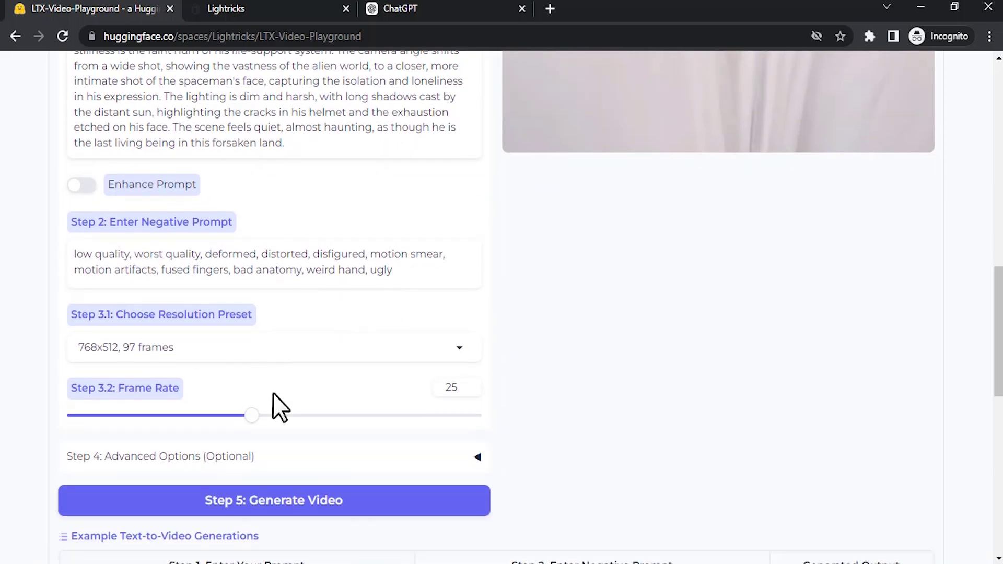
pyautogui.click(455, 236)
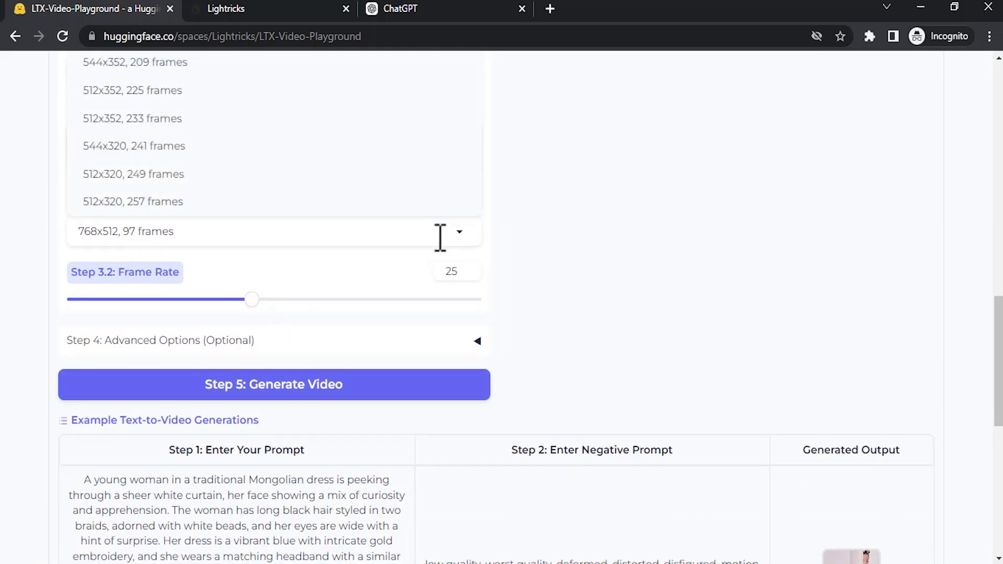
pyautogui.scroll(8, 436, 251)
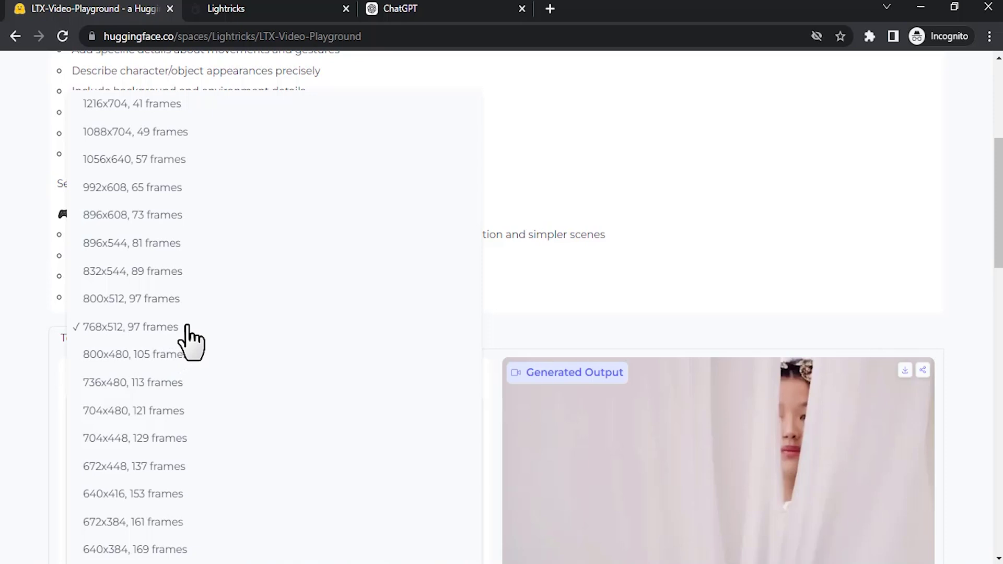
pyautogui.scroll(-7, 189, 356)
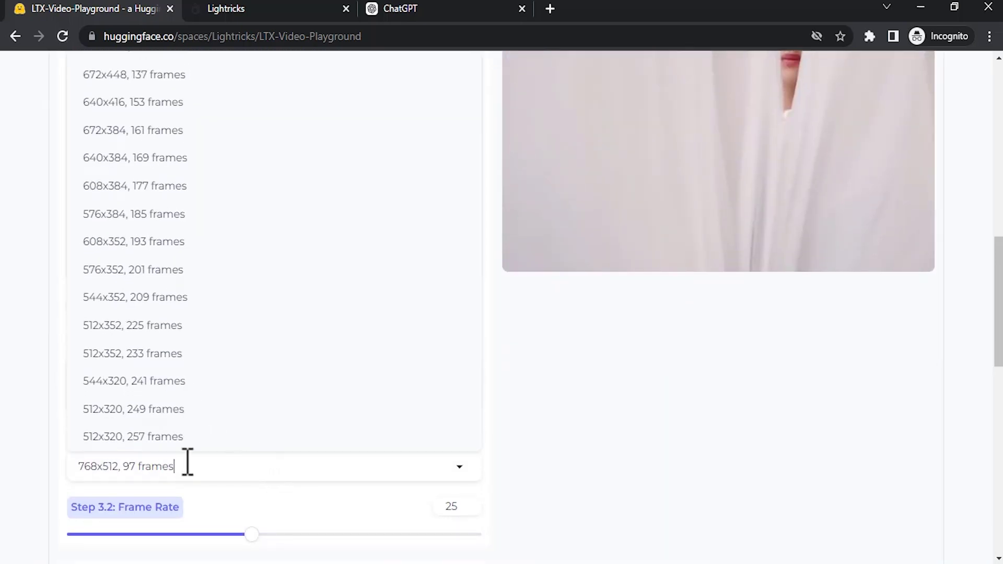
pyautogui.scroll(-4, 421, 293)
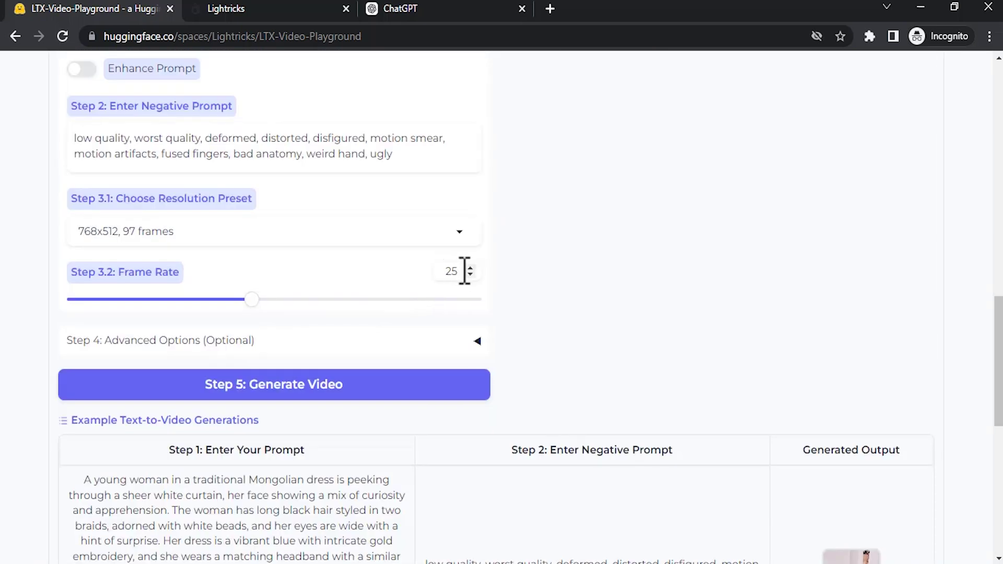
pyautogui.scroll(-1, 449, 203)
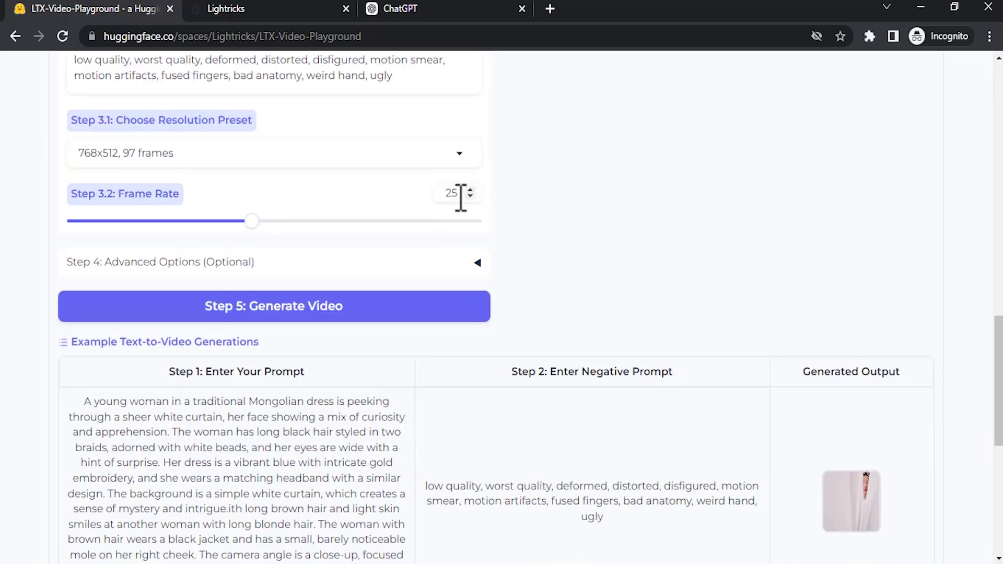
# Expand Advanced Options showing seed 171198, 30 inference steps and guidance scale 3
pyautogui.click(476, 262)
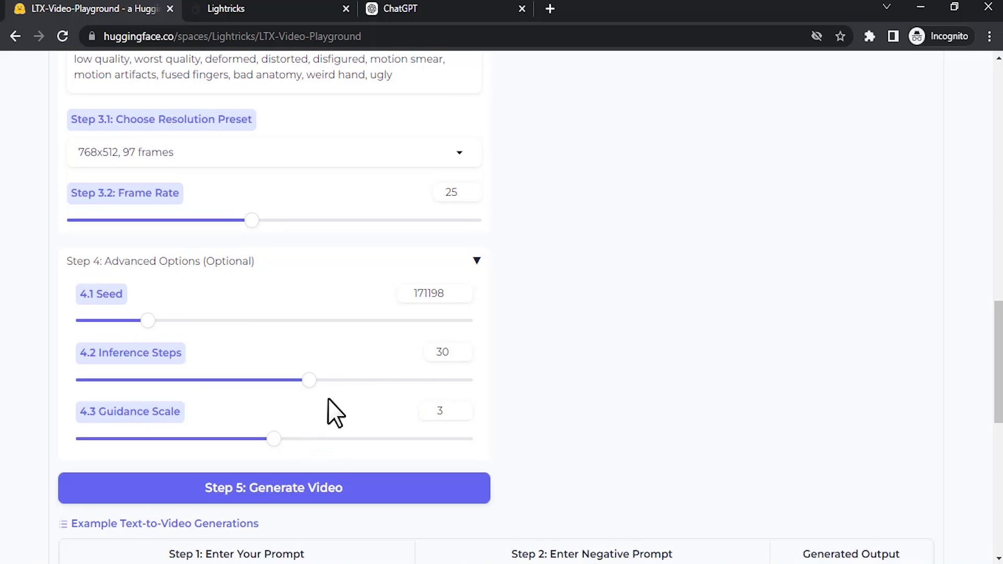
pyautogui.scroll(-2, 370, 318)
pyautogui.scroll(-3, 418, 374)
pyautogui.scroll(5, 402, 358)
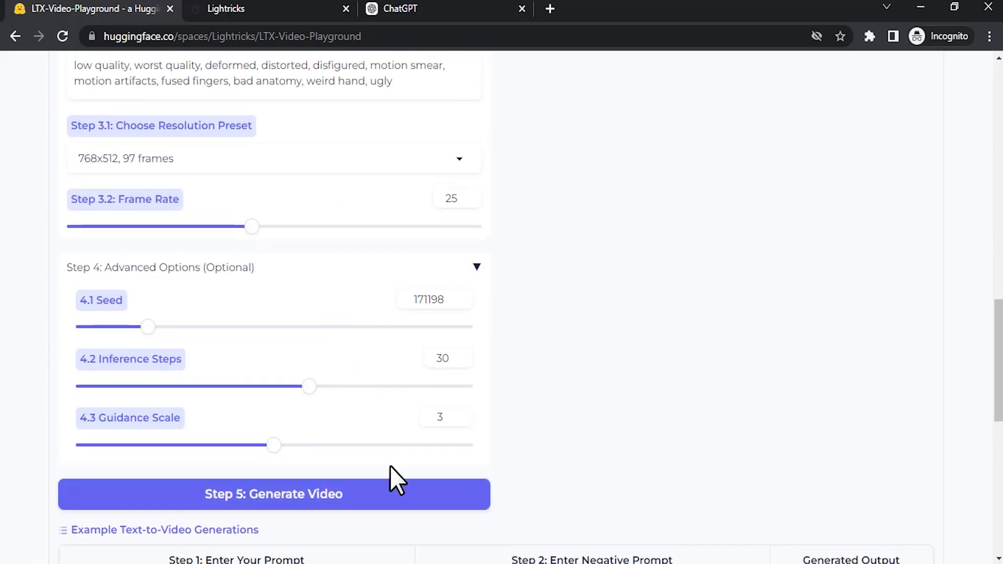
pyautogui.scroll(-2, 330, 360)
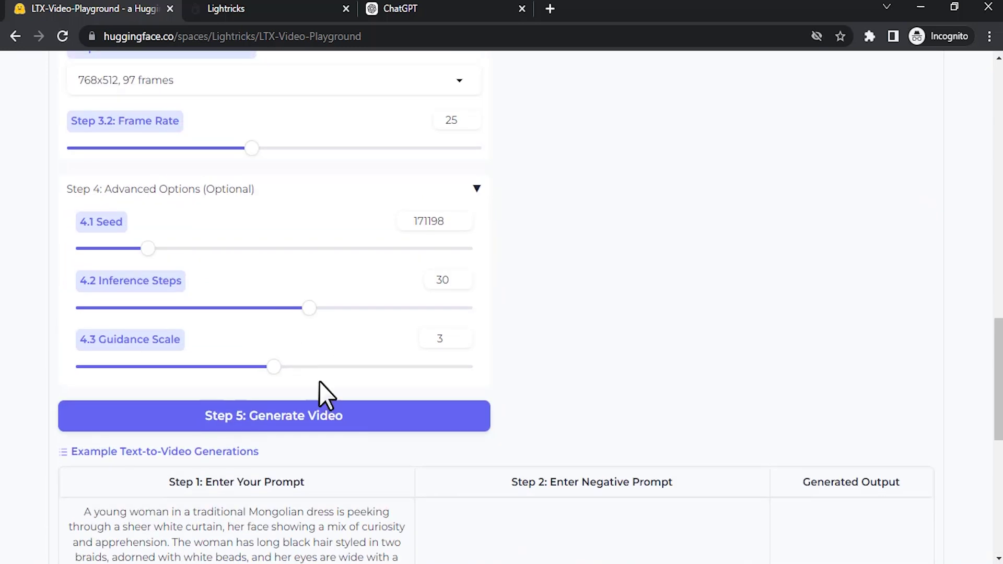
# Generate the spaceman video and play the 5-second clip of the astronaut on a reddish plain
pyautogui.click(298, 432)
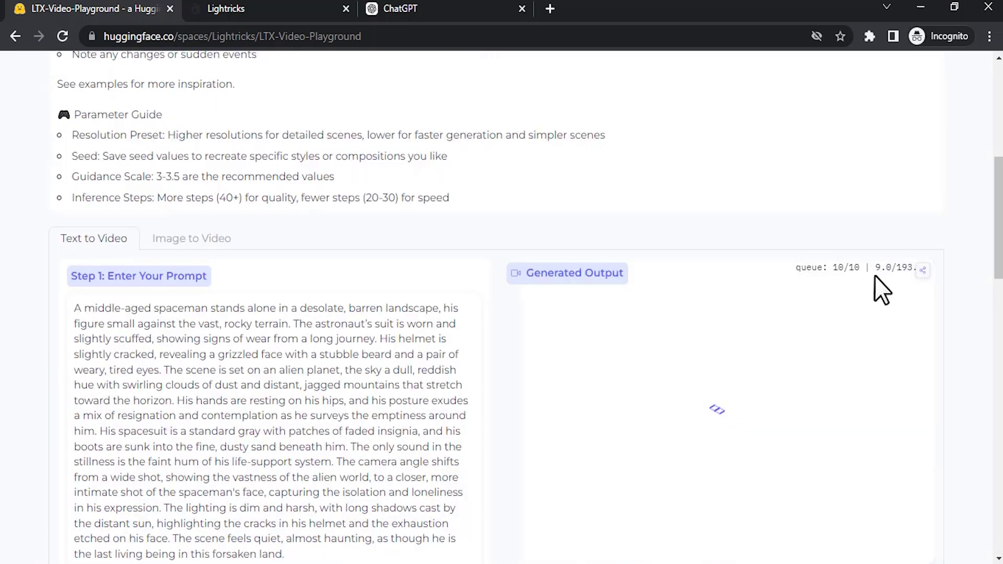
pyautogui.moveTo(888, 269); pyautogui.dragTo(907, 268)
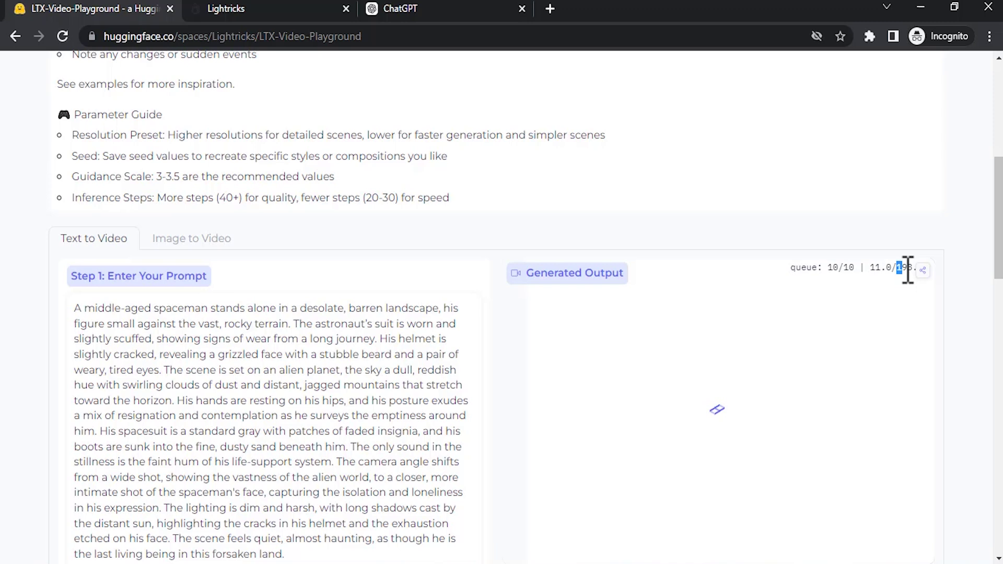
pyautogui.scroll(-1, 883, 285)
pyautogui.scroll(-1, 880, 278)
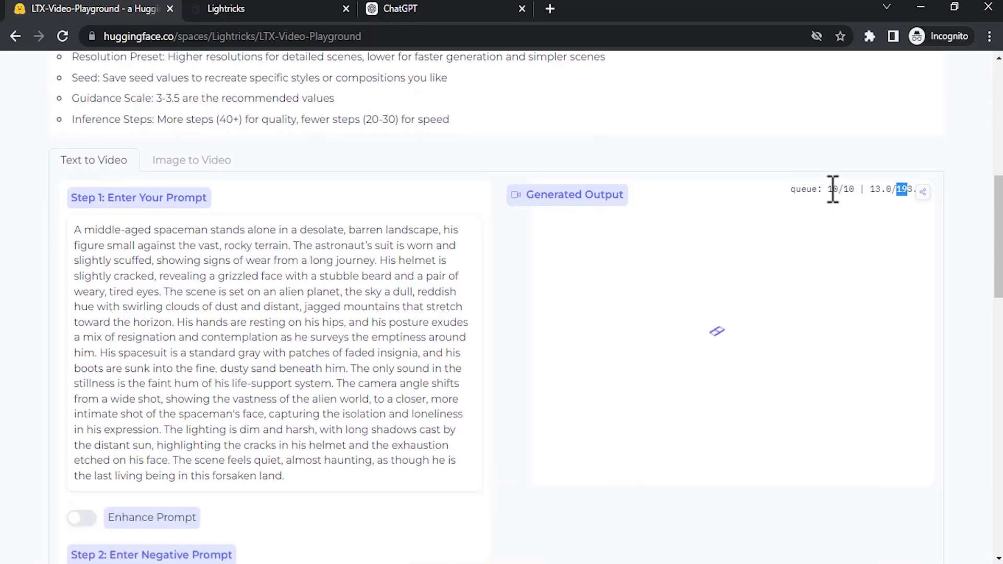
pyautogui.moveTo(828, 189); pyautogui.dragTo(844, 189)
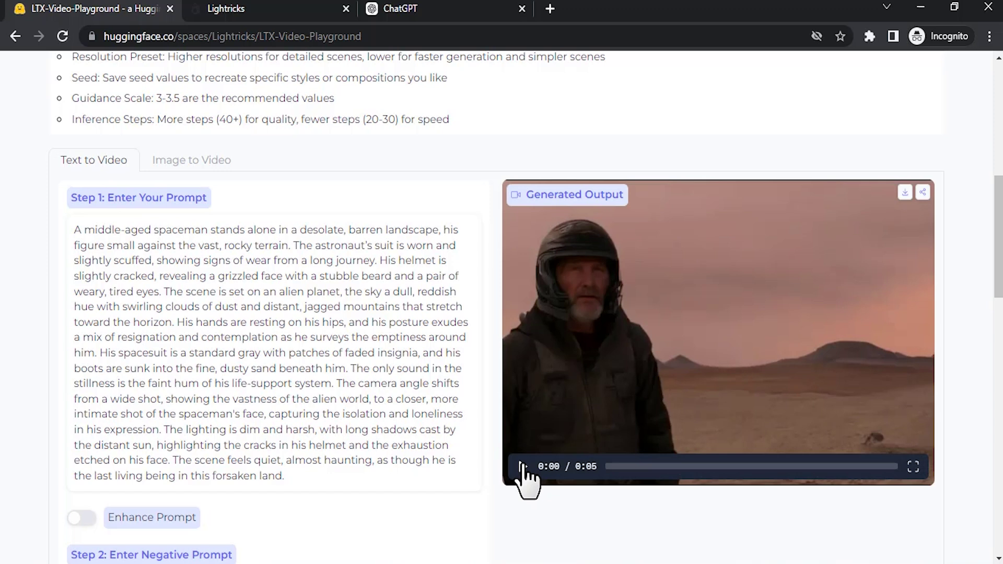
pyautogui.click(523, 466)
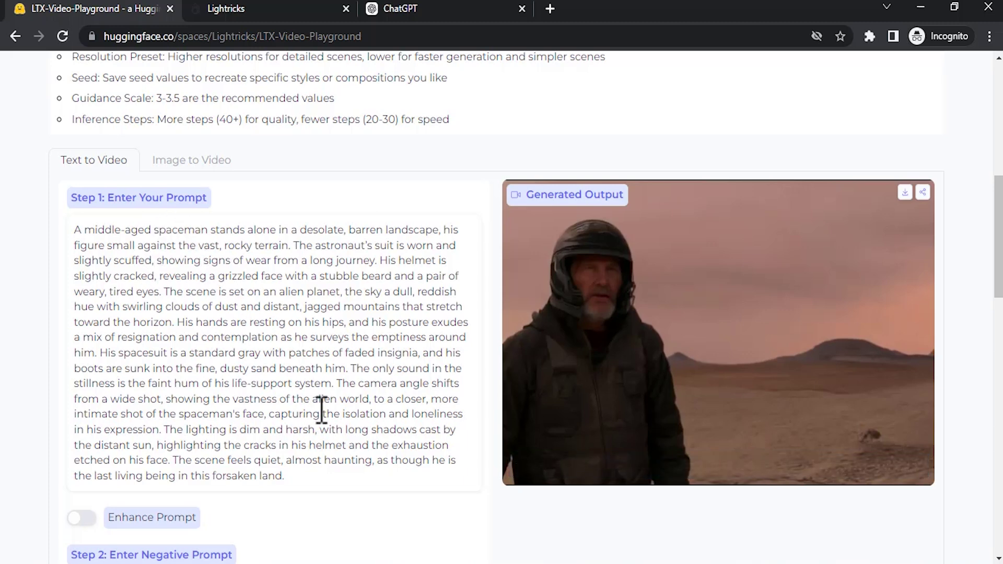
# Ask ChatGPT for an Asian woman in a village video prompt and select the reply
pyautogui.hotkey('ctrl', '3')
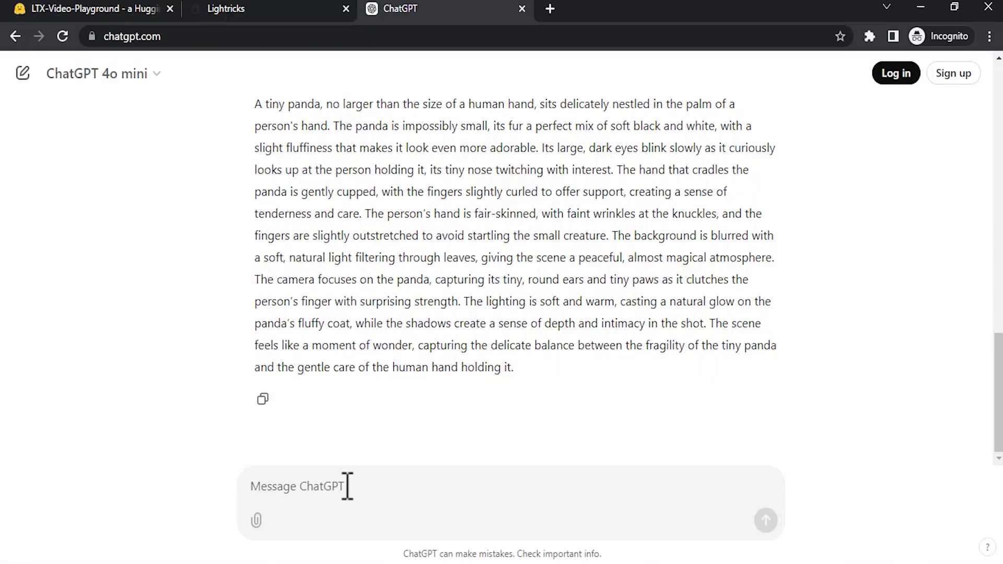
pyautogui.click(347, 486)
pyautogui.write('asian woman in a village')
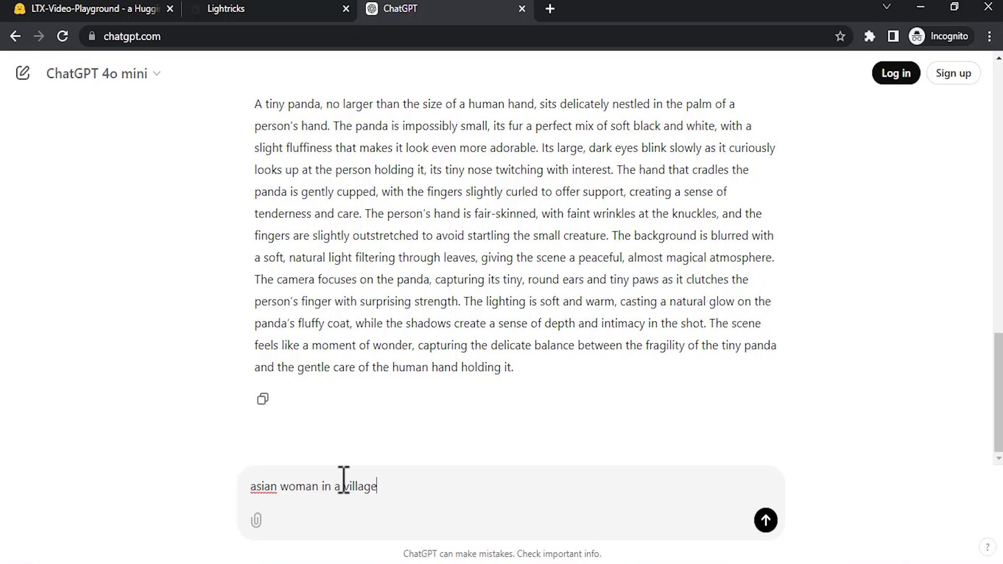
pyautogui.press('Return')
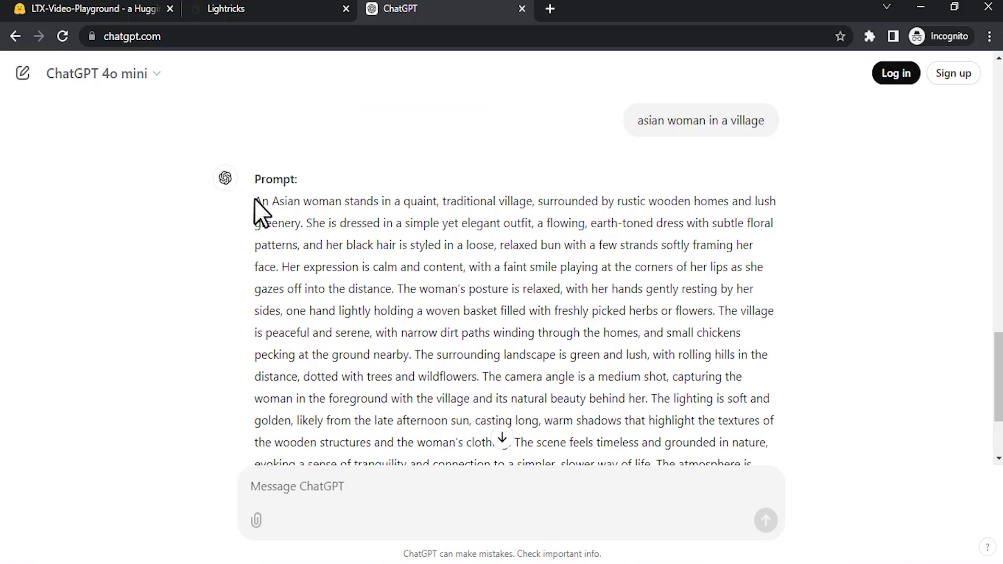
pyautogui.moveTo(256, 201); pyautogui.dragTo(595, 468)
# Paste the village woman prompt into Text to Video, trim trailing lines, and start generation
pyautogui.click(117, 8)
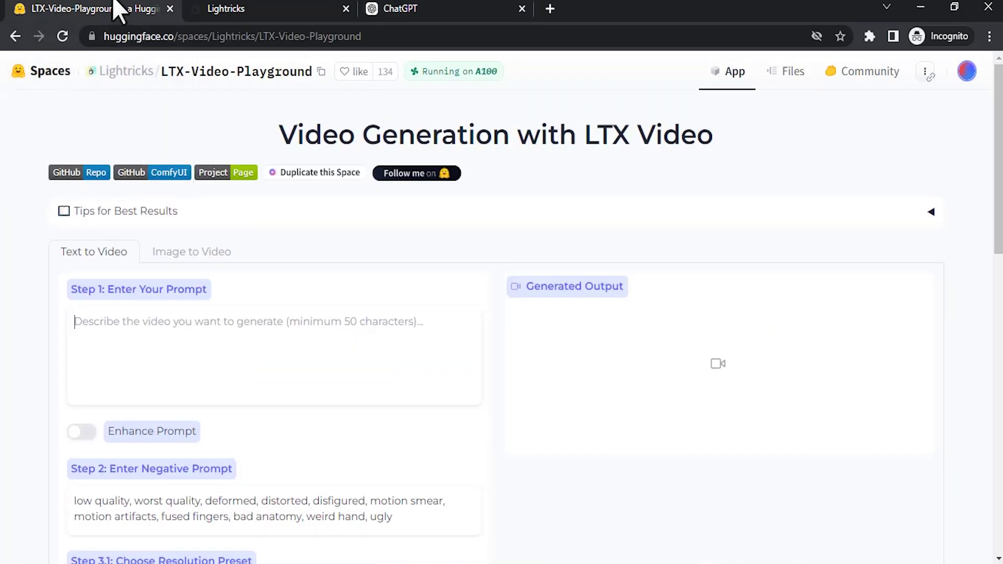
pyautogui.click(200, 327)
pyautogui.hotkey('ctrl', 'v')
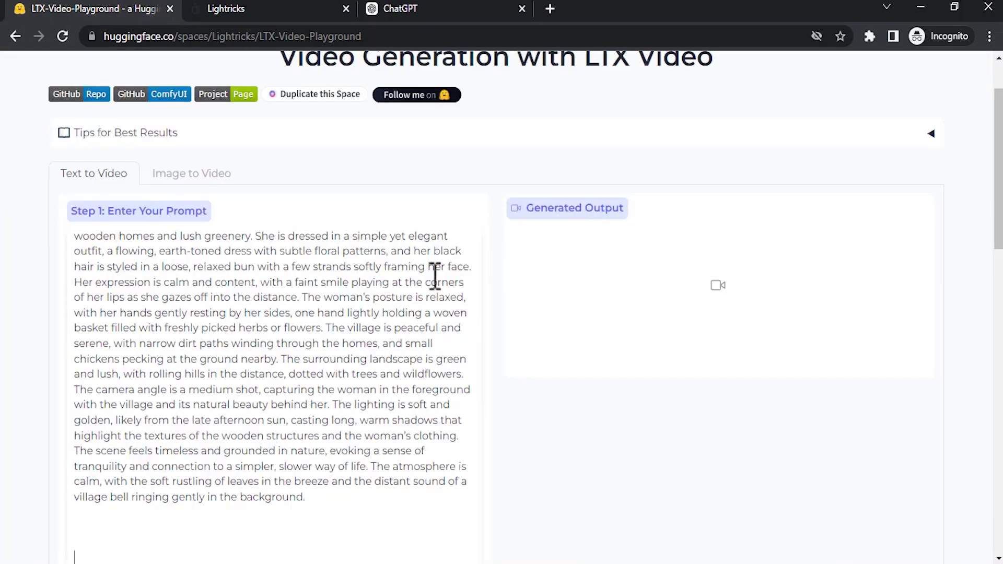
pyautogui.press('BackSpace')
pyautogui.press('BackSpace')
pyautogui.press('BackSpace')
pyautogui.press('BackSpace')
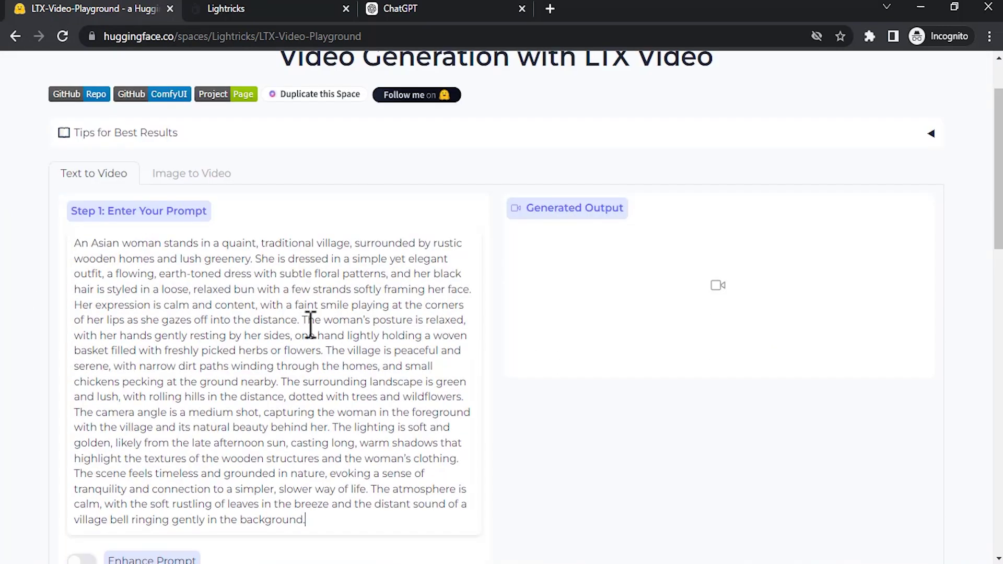
pyautogui.scroll(-9, 246, 418)
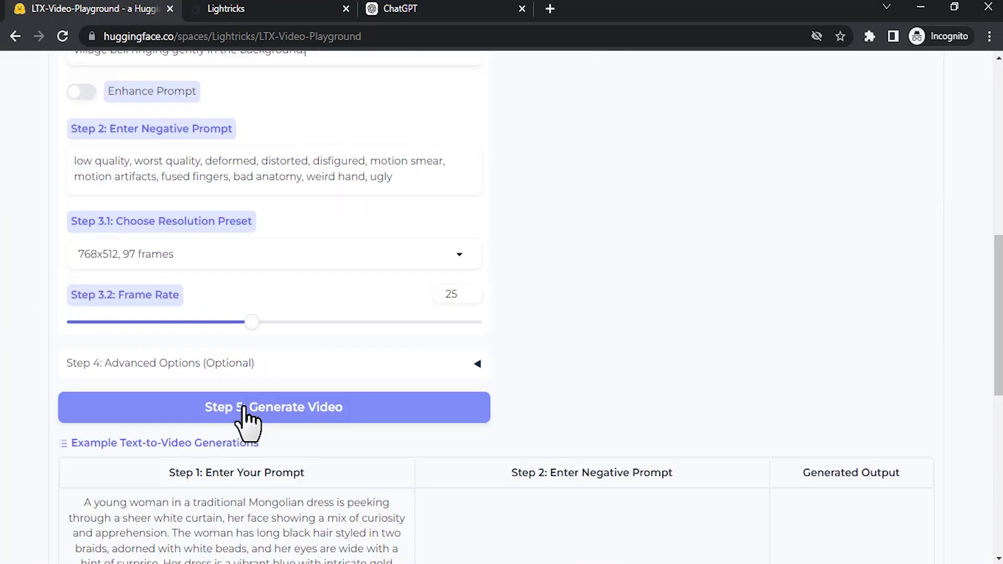
pyautogui.click(244, 417)
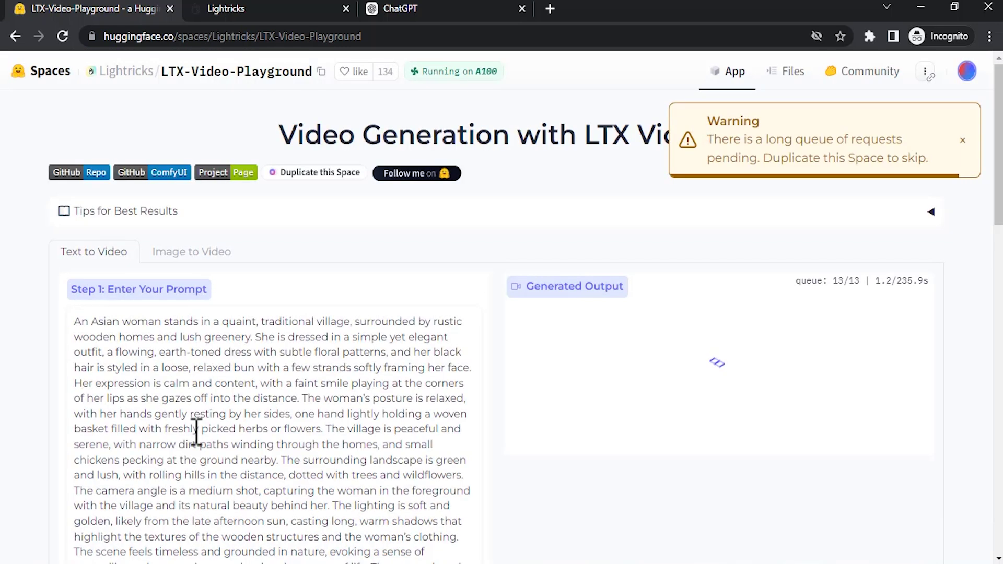
# Dismiss the long-queue warning and read the tips and Parameter Guide on lower resolutions
pyautogui.click(965, 152)
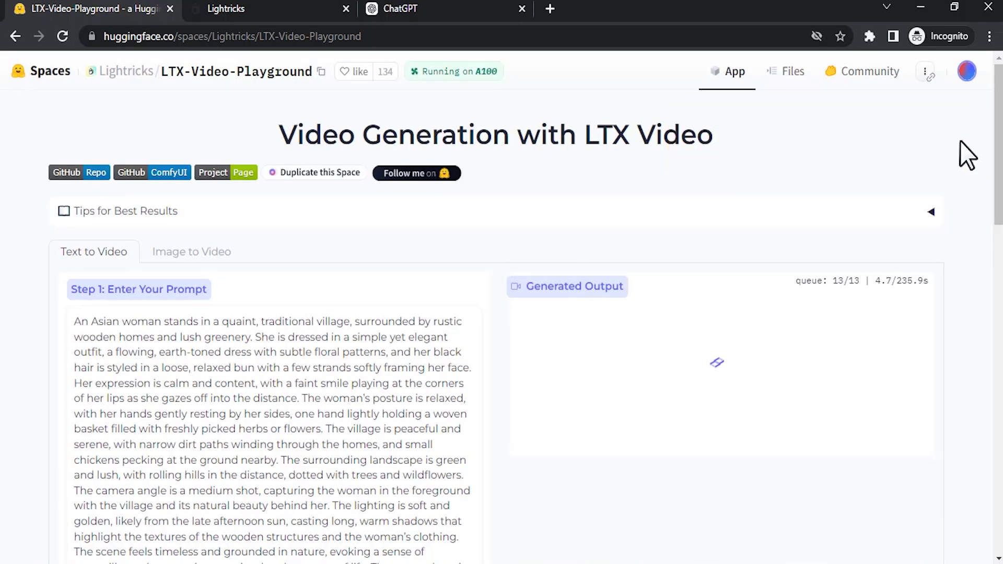
pyautogui.click(819, 225)
pyautogui.scroll(-4, 156, 277)
pyautogui.moveTo(160, 271); pyautogui.dragTo(63, 265)
pyautogui.click(167, 290)
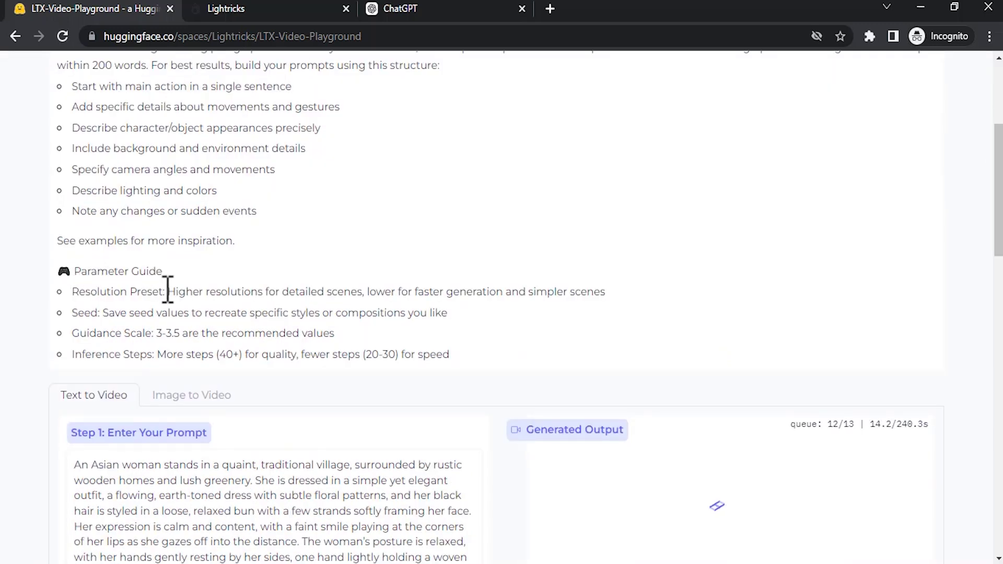
pyautogui.scroll(-3, 178, 292)
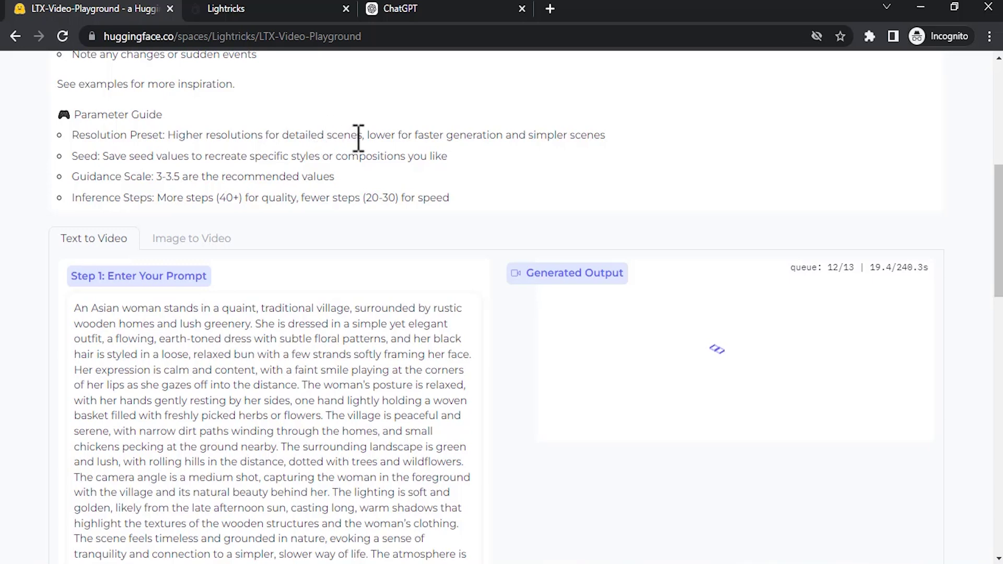
pyautogui.scroll(-9, 308, 261)
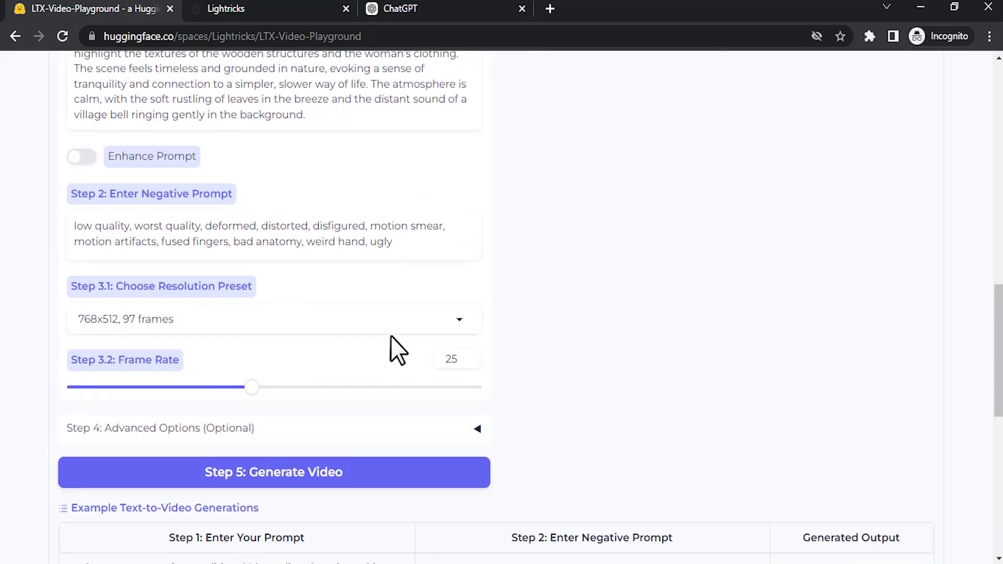
pyautogui.scroll(10, 390, 340)
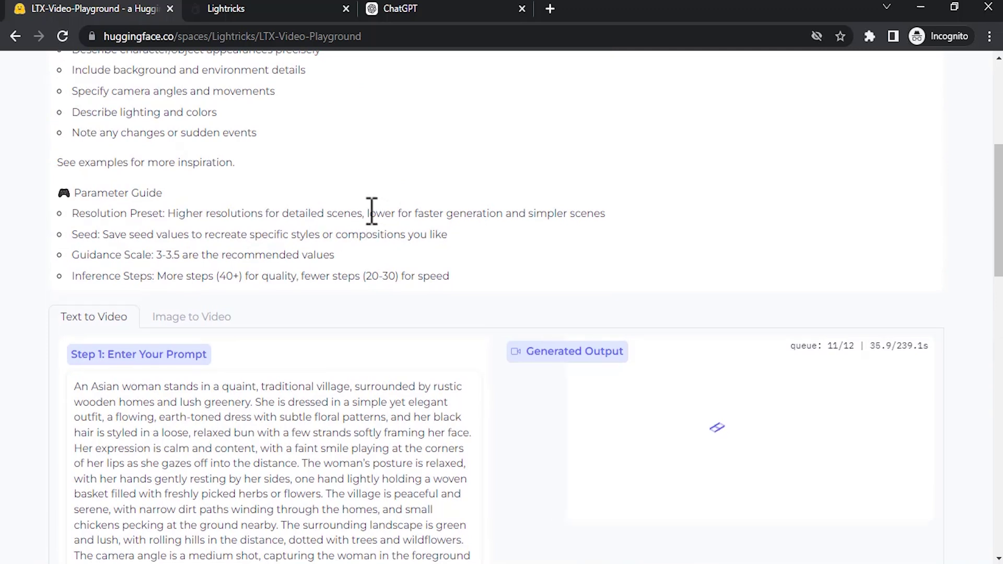
pyautogui.moveTo(367, 213); pyautogui.dragTo(540, 221)
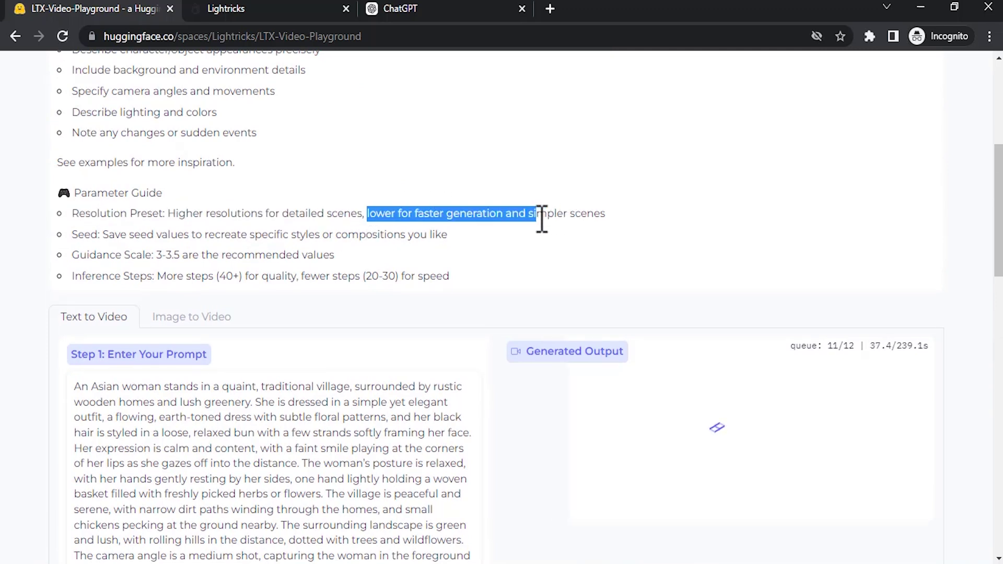
pyautogui.click(588, 216)
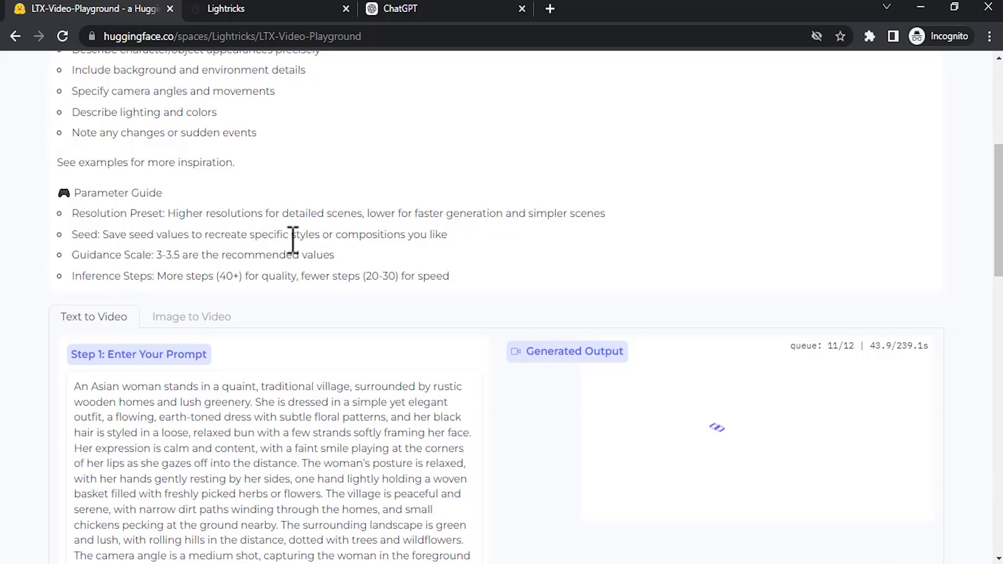
# Reveal the seed, steps and guidance settings and review the suggested step range for speed
pyautogui.scroll(-1, 197, 172)
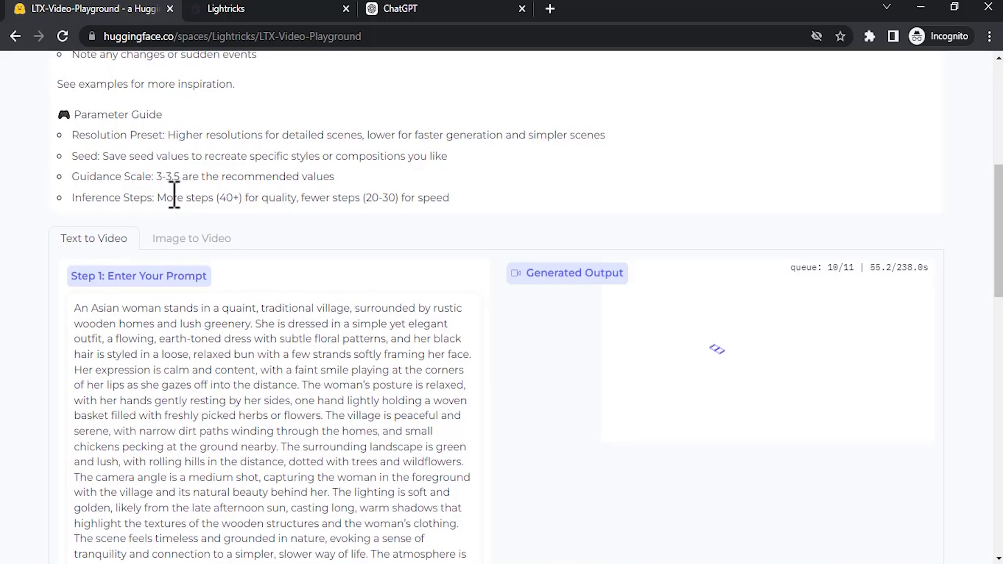
pyautogui.scroll(-2, 179, 195)
pyautogui.scroll(1, 174, 195)
pyautogui.scroll(-7, 220, 152)
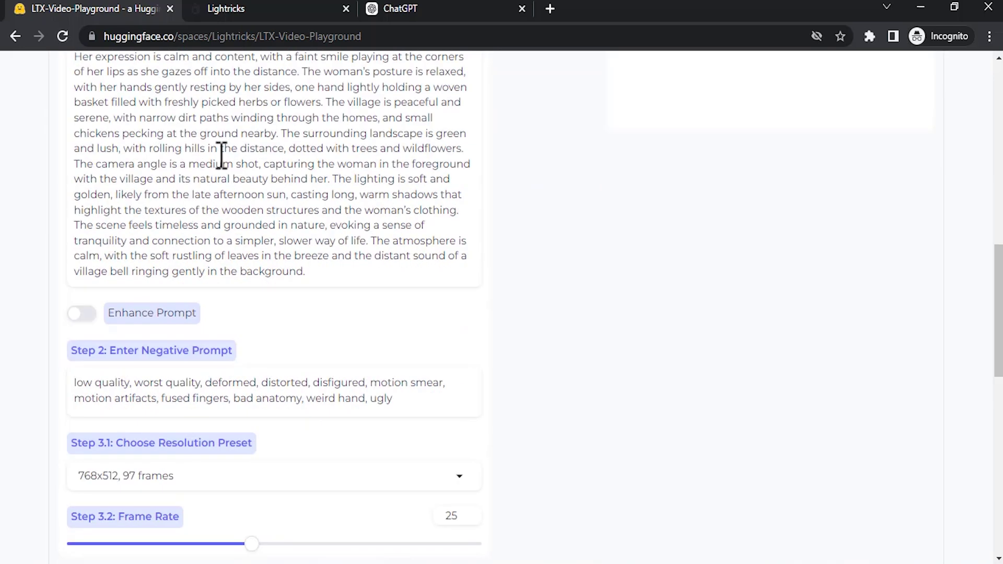
pyautogui.scroll(-1, 312, 323)
pyautogui.click(345, 357)
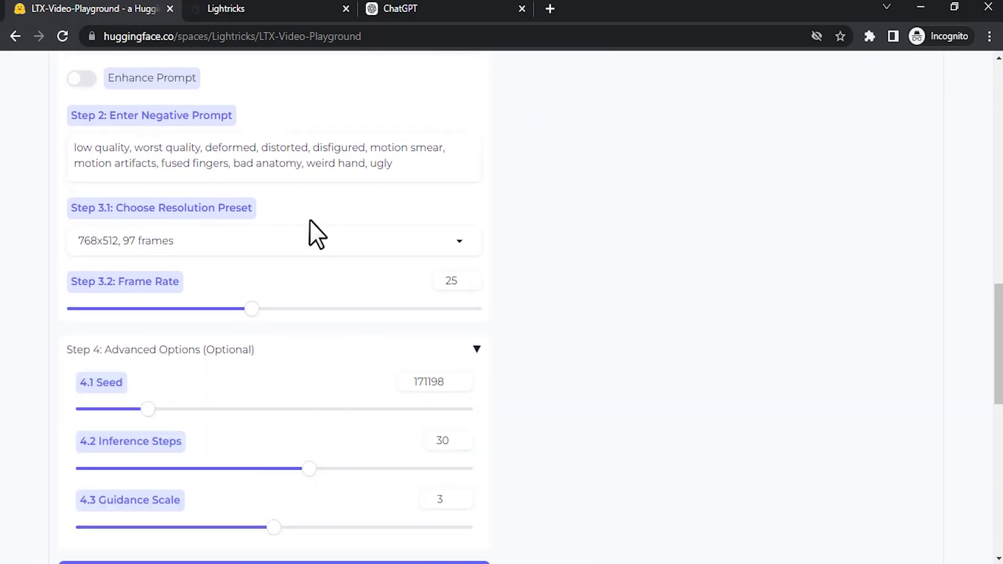
pyautogui.scroll(10, 310, 220)
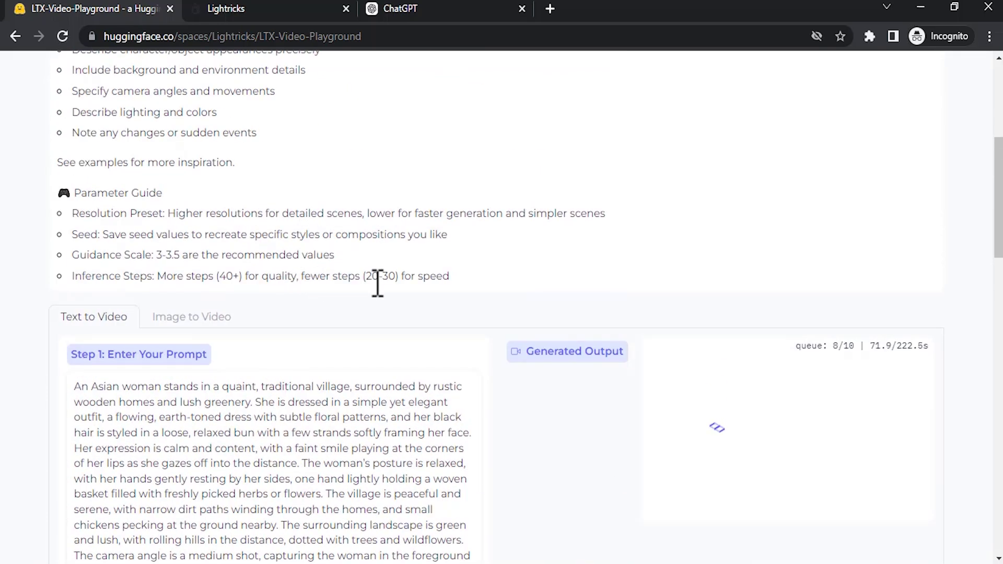
pyautogui.moveTo(368, 280); pyautogui.dragTo(387, 280)
pyautogui.click(394, 280)
pyautogui.scroll(-8, 449, 308)
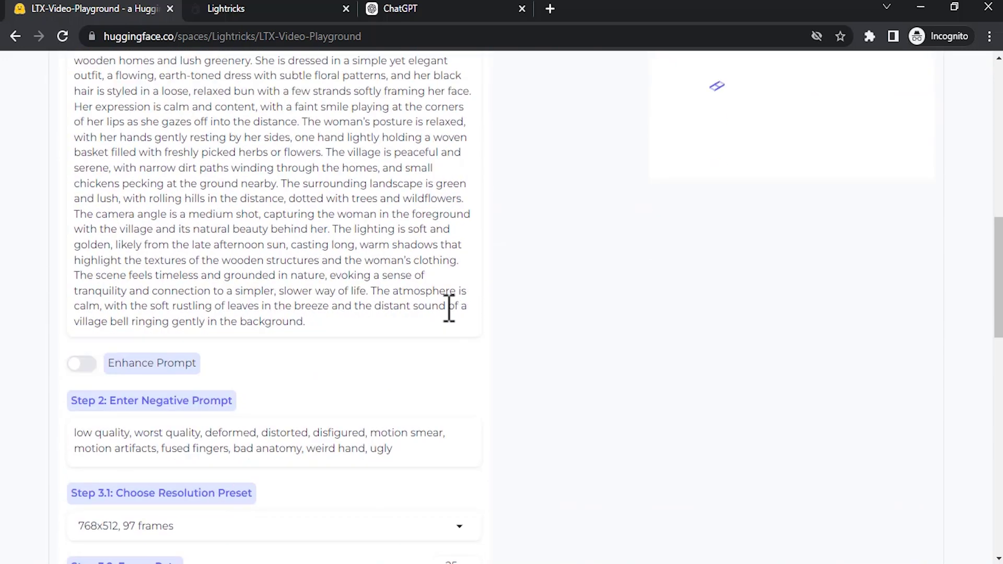
pyautogui.scroll(-3, 430, 305)
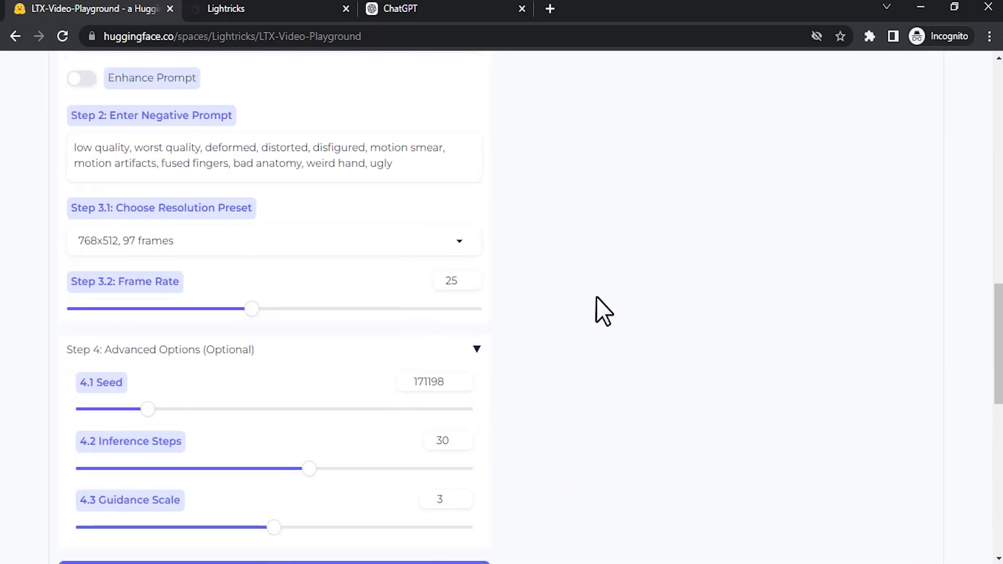
pyautogui.scroll(10, 597, 297)
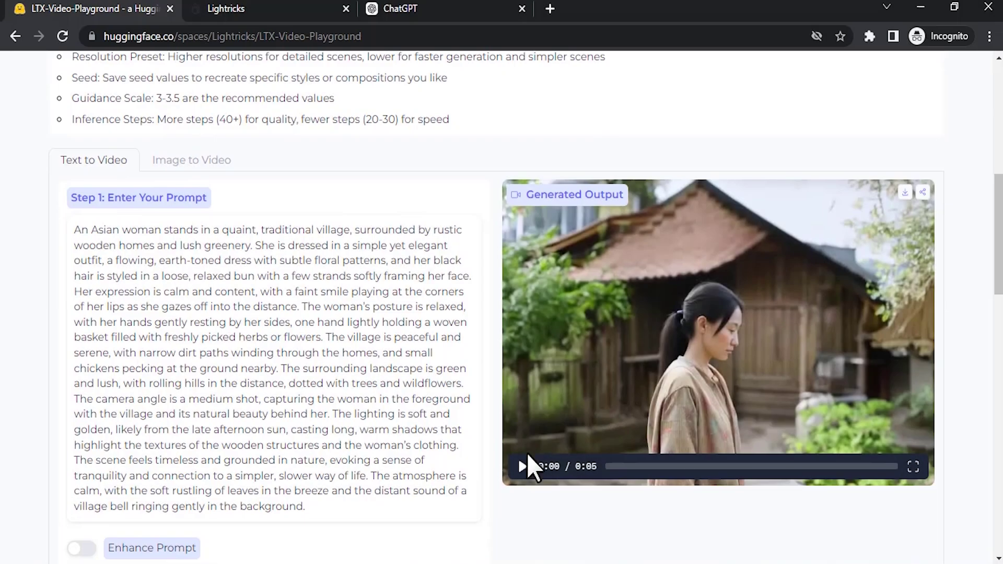
pyautogui.click(523, 466)
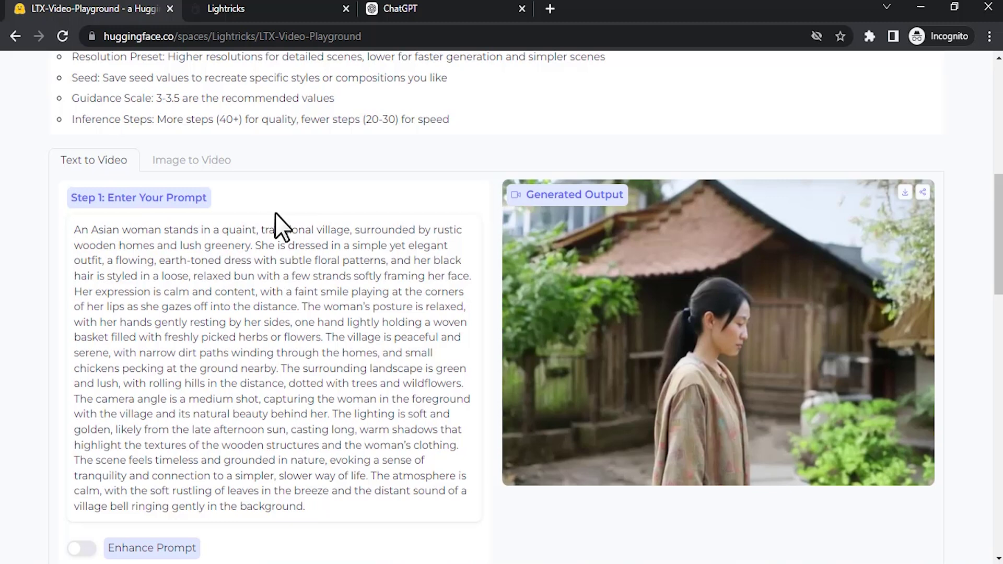
# Switch to Image to Video mode and briefly expand, then collapse, Advanced Options
pyautogui.click(191, 163)
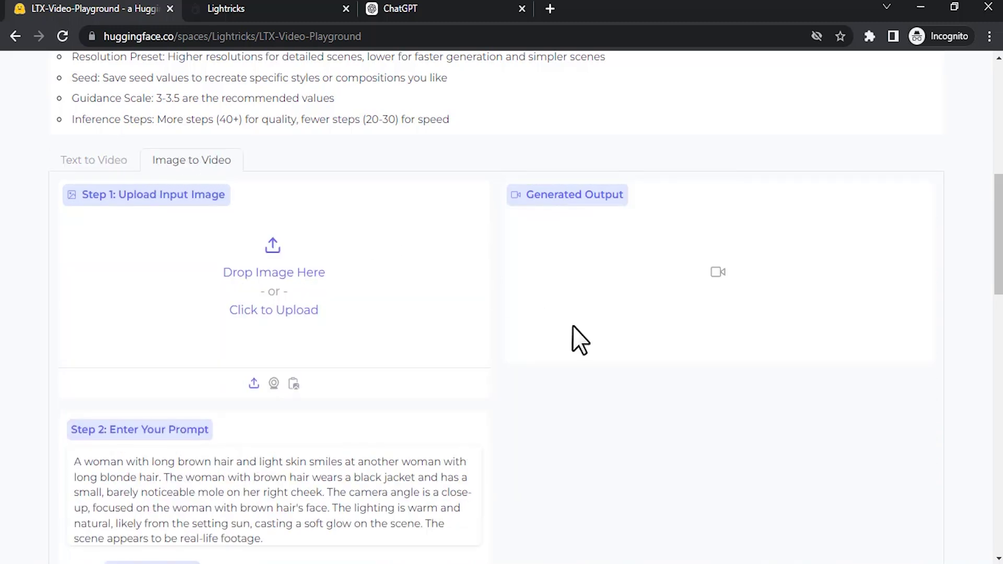
pyautogui.scroll(1, 221, 400)
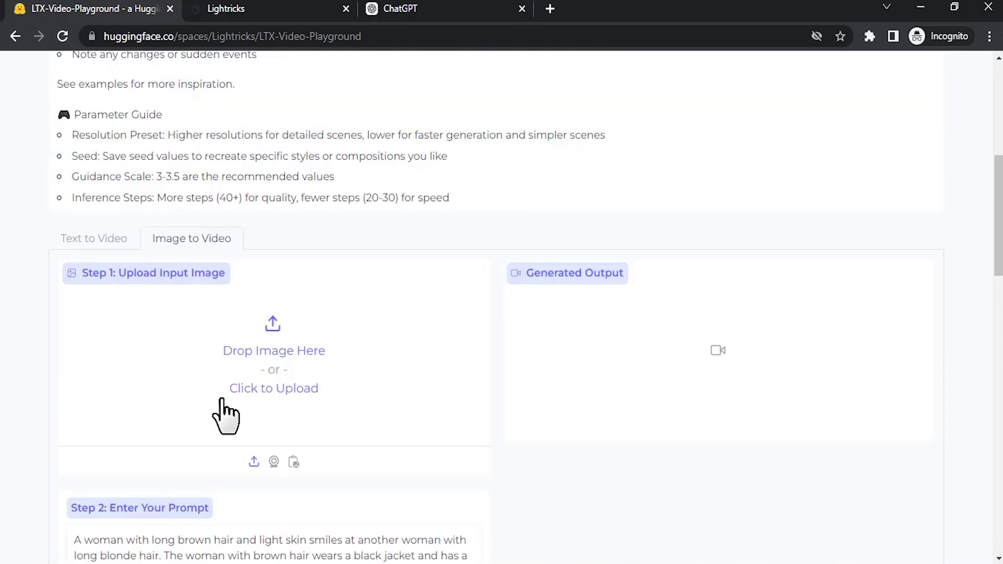
pyautogui.scroll(-3, 339, 358)
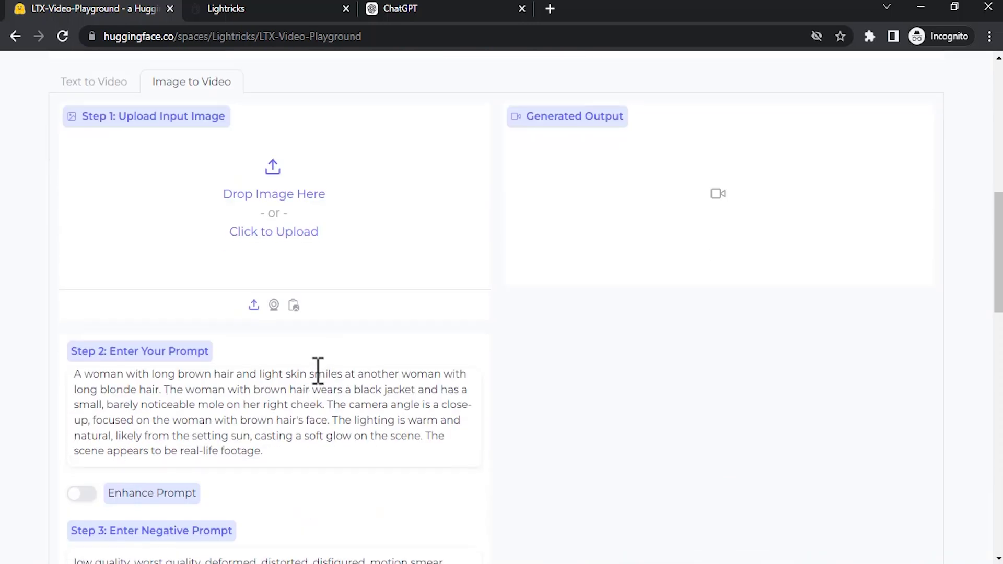
pyautogui.scroll(-6, 329, 365)
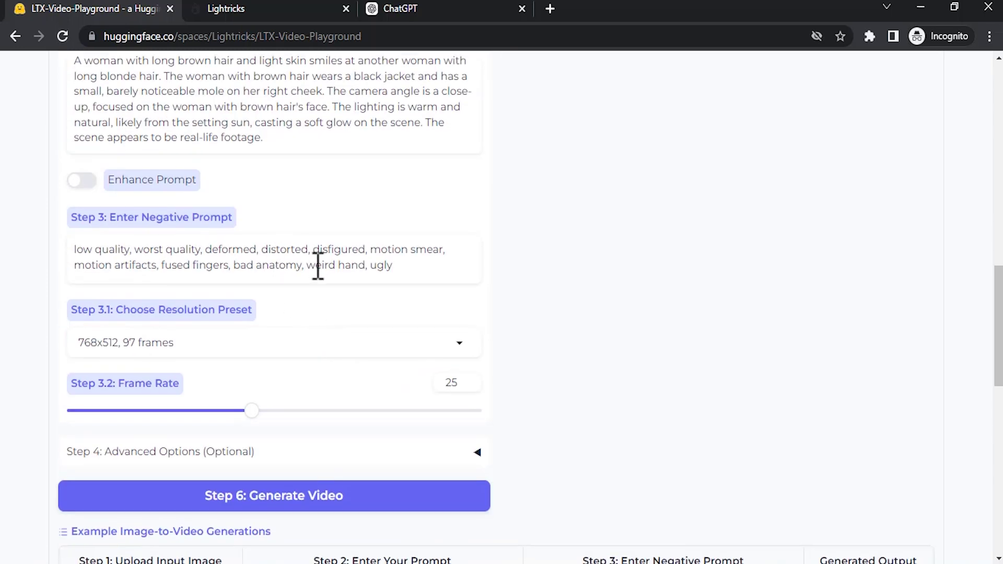
pyautogui.scroll(-3, 204, 189)
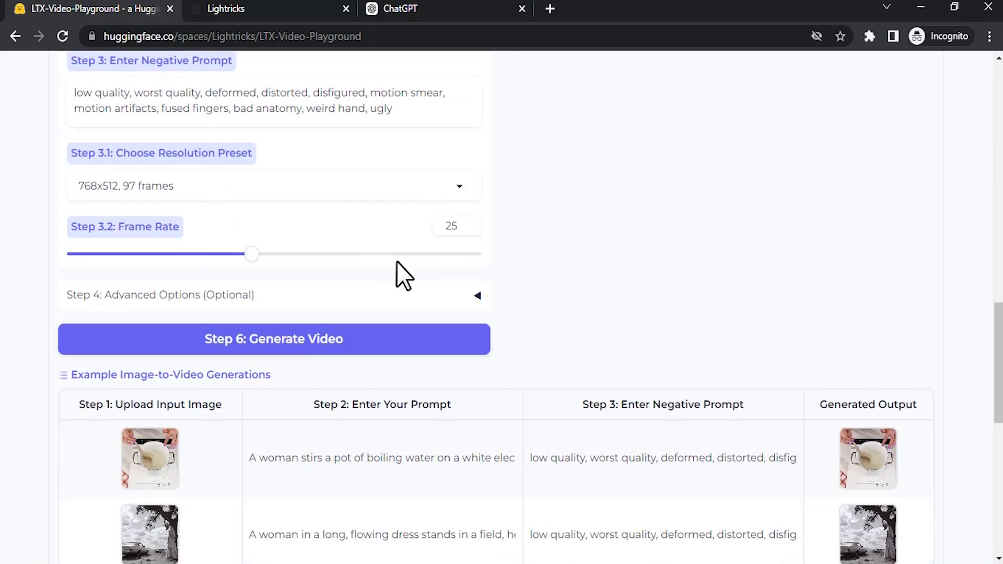
pyautogui.click(476, 296)
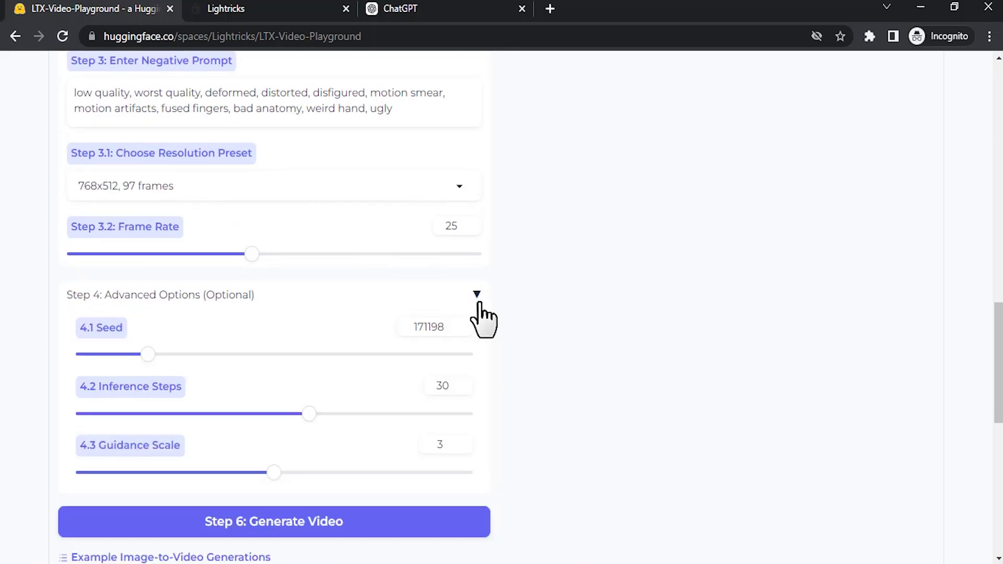
pyautogui.click(476, 295)
pyautogui.scroll(-4, 298, 362)
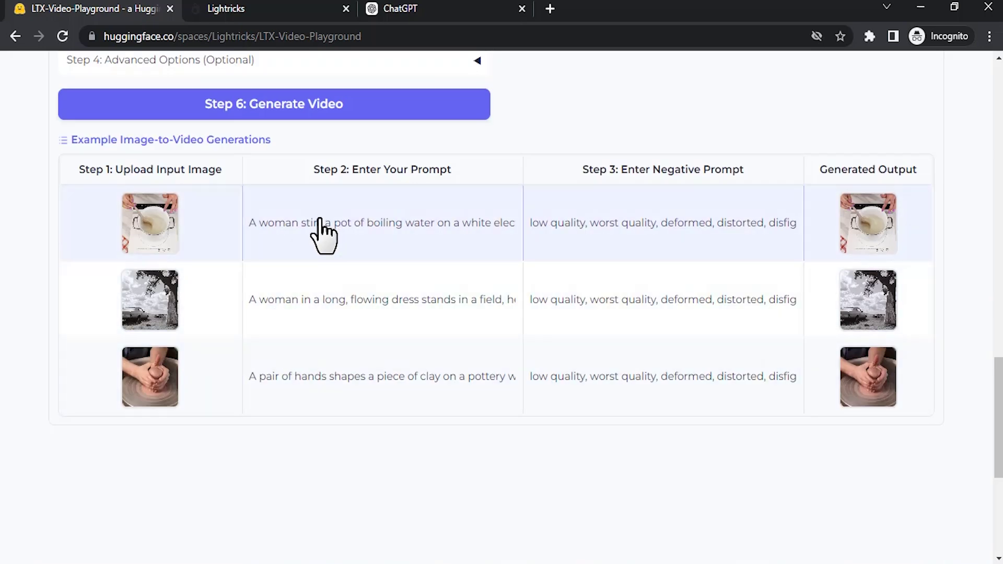
# Load the boiling-pot example and play its output clip
pyautogui.click(204, 241)
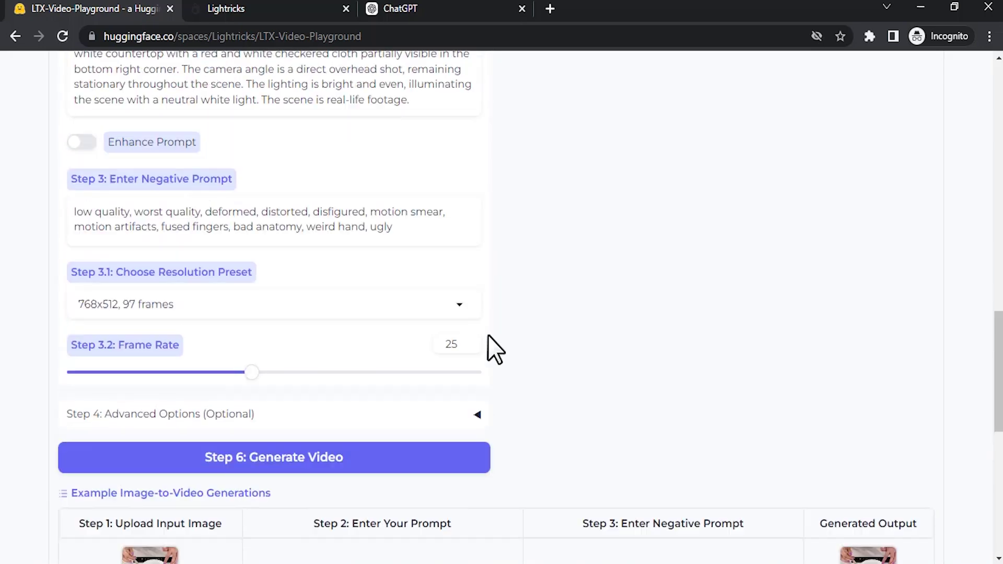
pyautogui.scroll(4, 488, 334)
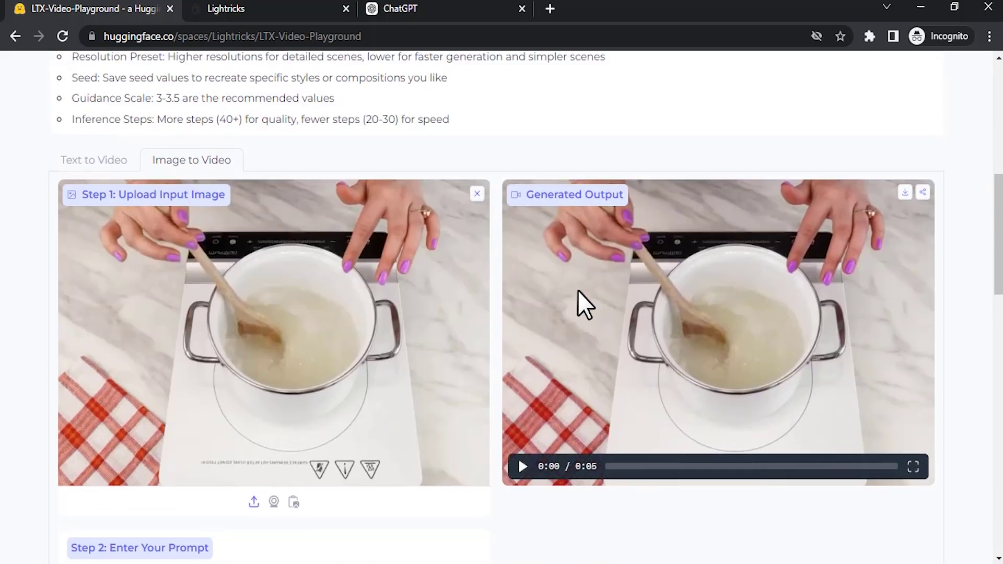
pyautogui.scroll(-2, 577, 291)
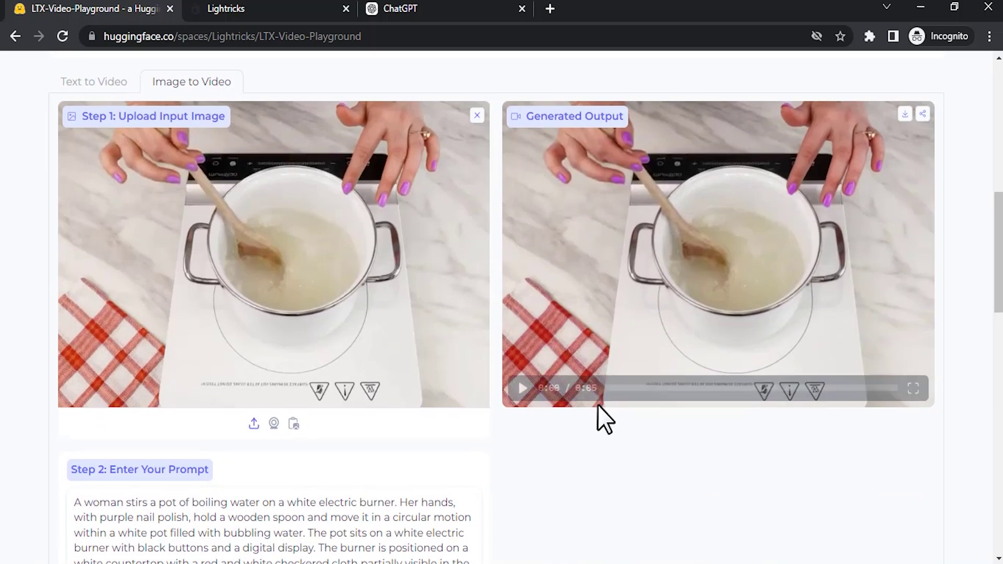
pyautogui.click(523, 388)
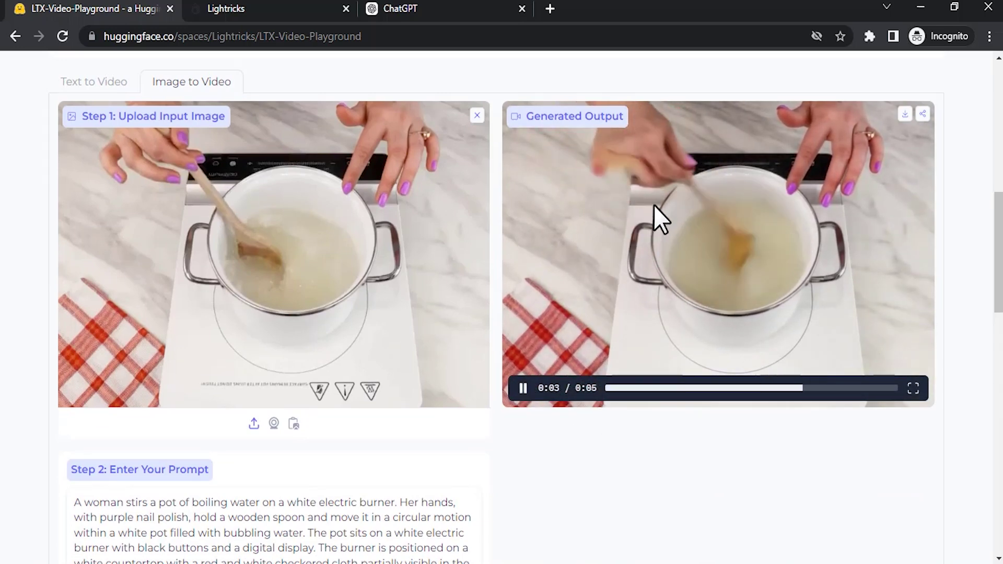
# Load the black-and-white woman-by-the-oak-tree example and play its 5-second clip
pyautogui.scroll(1, 647, 274)
pyautogui.scroll(-15, 243, 261)
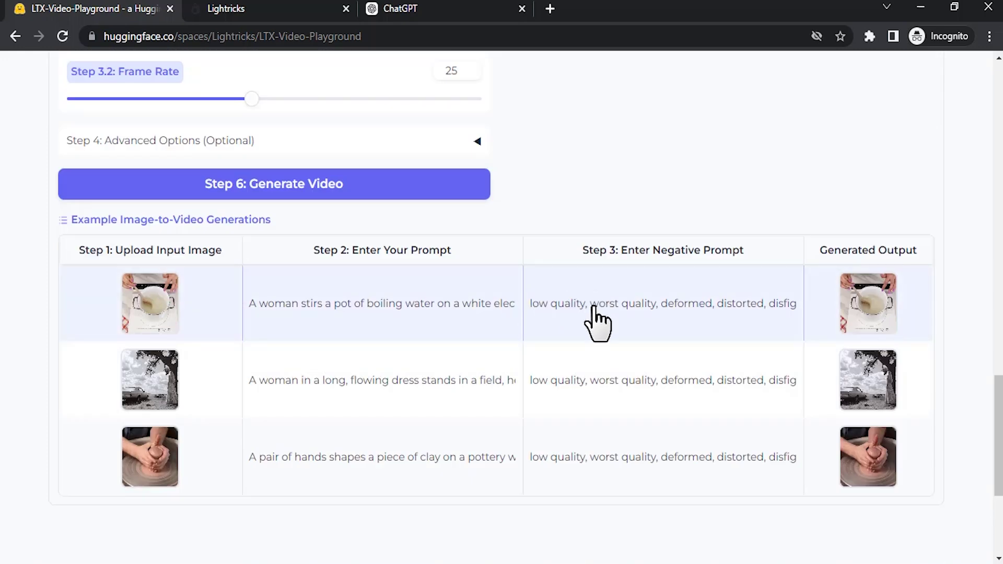
pyautogui.click(150, 385)
pyautogui.moveTo(748, 242)
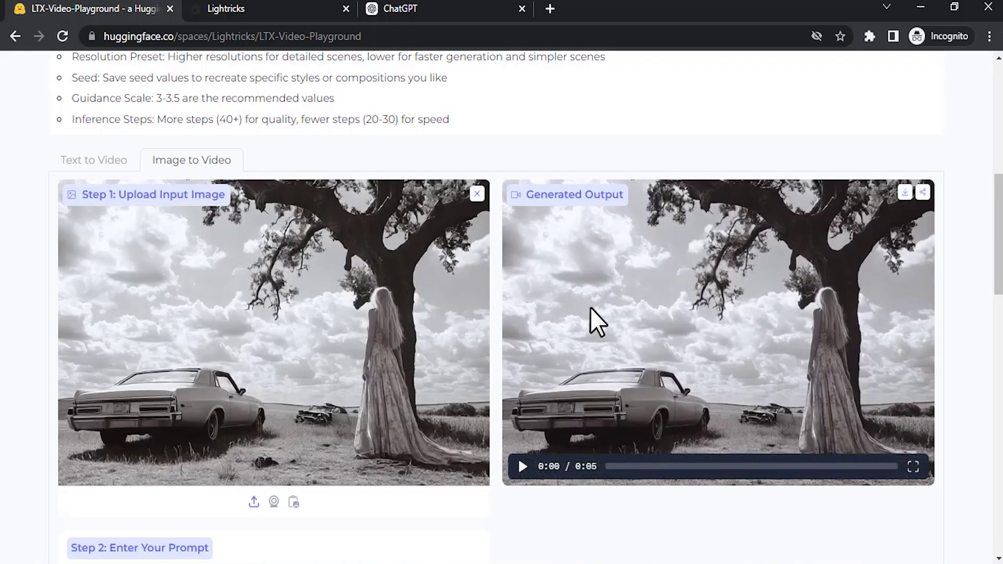
pyautogui.click(522, 466)
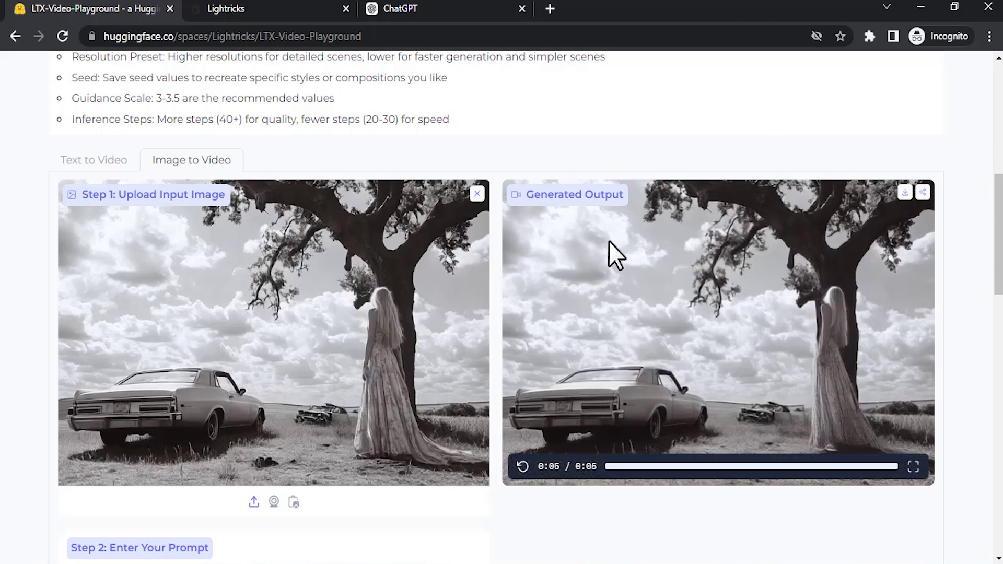
# Remove the example input image and delete the old prompt text
pyautogui.click(477, 194)
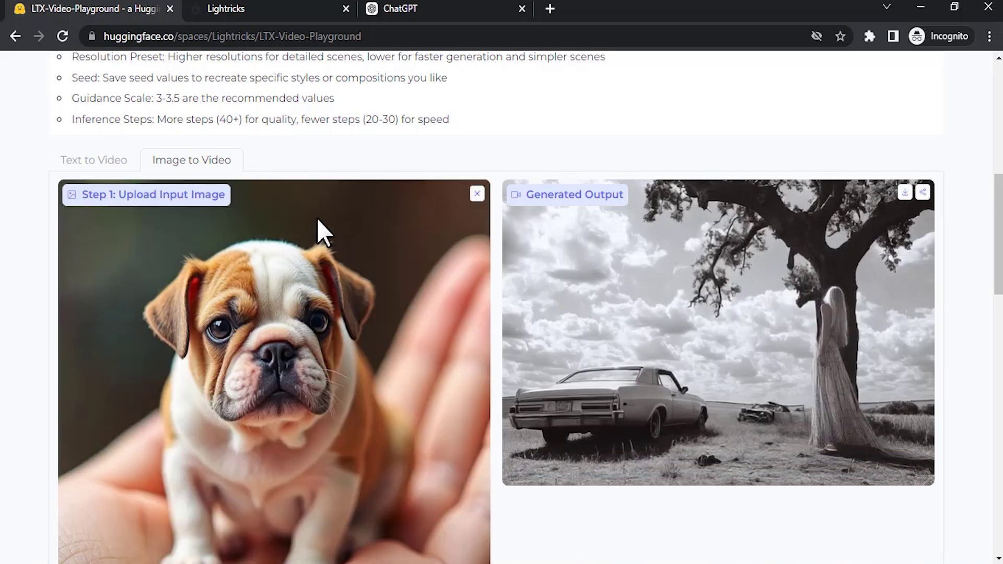
pyautogui.scroll(-4, 365, 242)
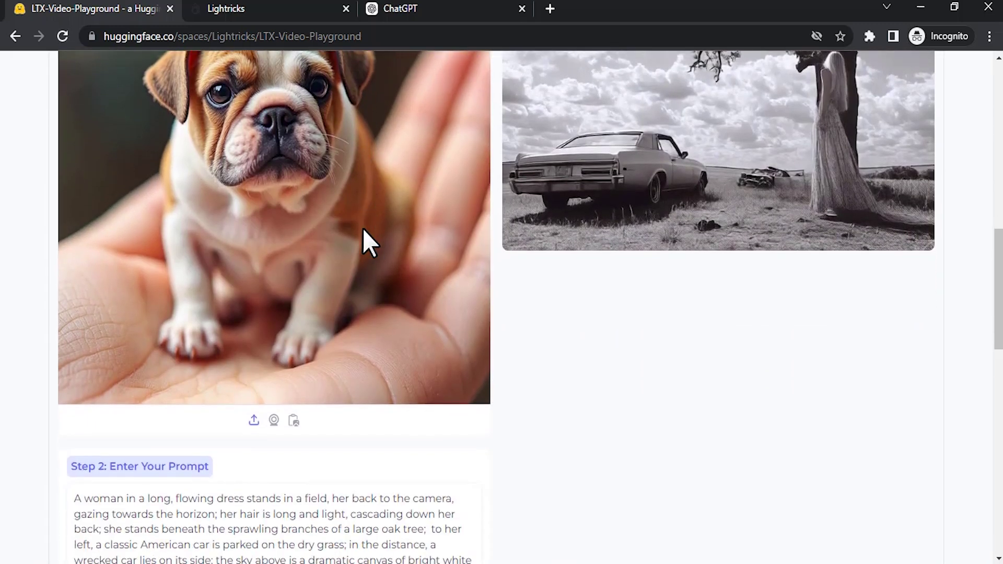
pyautogui.scroll(-3, 362, 228)
pyautogui.moveTo(158, 450); pyautogui.dragTo(19, 311)
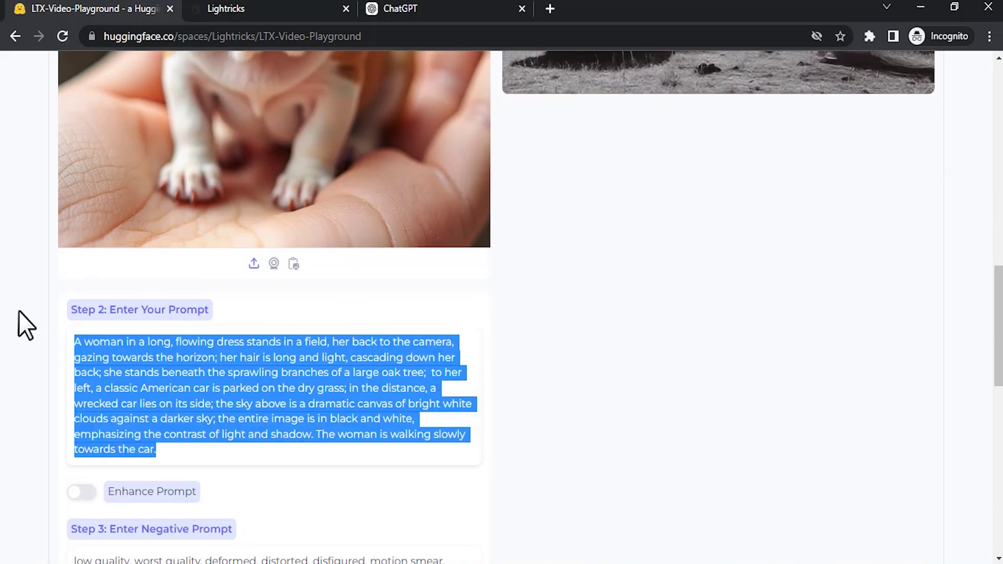
pyautogui.press('BackSpace')
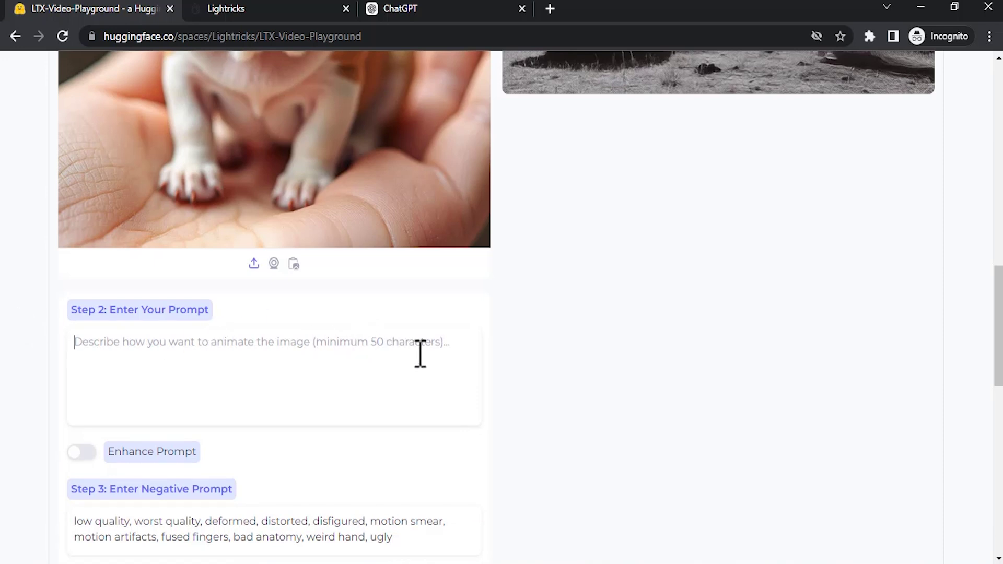
# Paste the prompt describing a tiny pug barking cutely in a hand
pyautogui.scroll(3, 360, 264)
pyautogui.scroll(-3, 391, 214)
pyautogui.write('A cute little tiny pug in the size lesser than human palm, sitting on the human palm, watching left and then right and then straight to the camera and starts to bark cutely, Its ears flaps slightly while barking and human hand move slightly here and there to manage the movement of the dog. The camera shot is handheld.')
pyautogui.scroll(1, 348, 373)
pyautogui.moveTo(73, 417); pyautogui.dragTo(338, 449)
pyautogui.moveTo(74, 418); pyautogui.dragTo(275, 481)
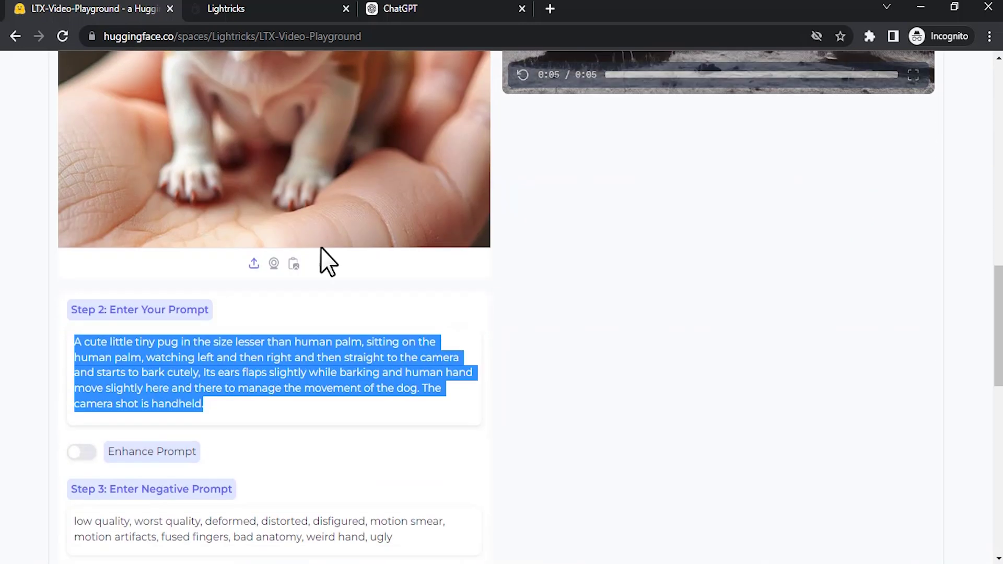
# Play the generated 5-second clip of the pug puppy sitting in a palm
pyautogui.scroll(-8, 319, 267)
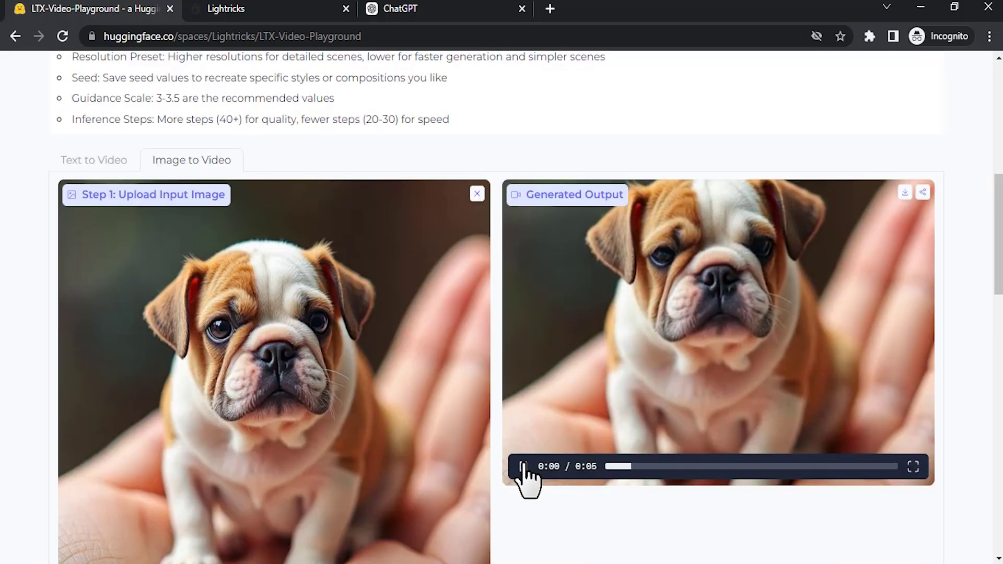
pyautogui.click(523, 466)
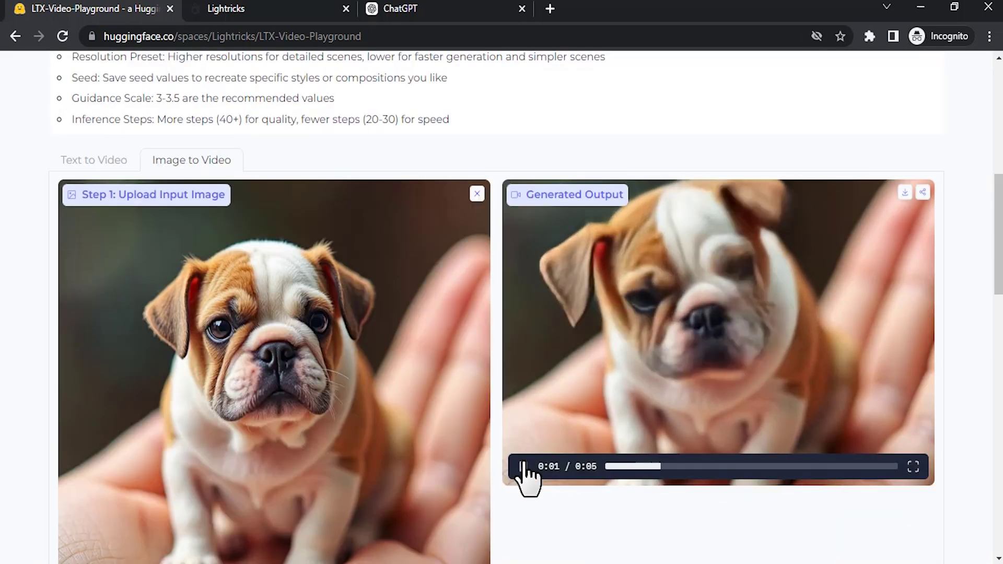